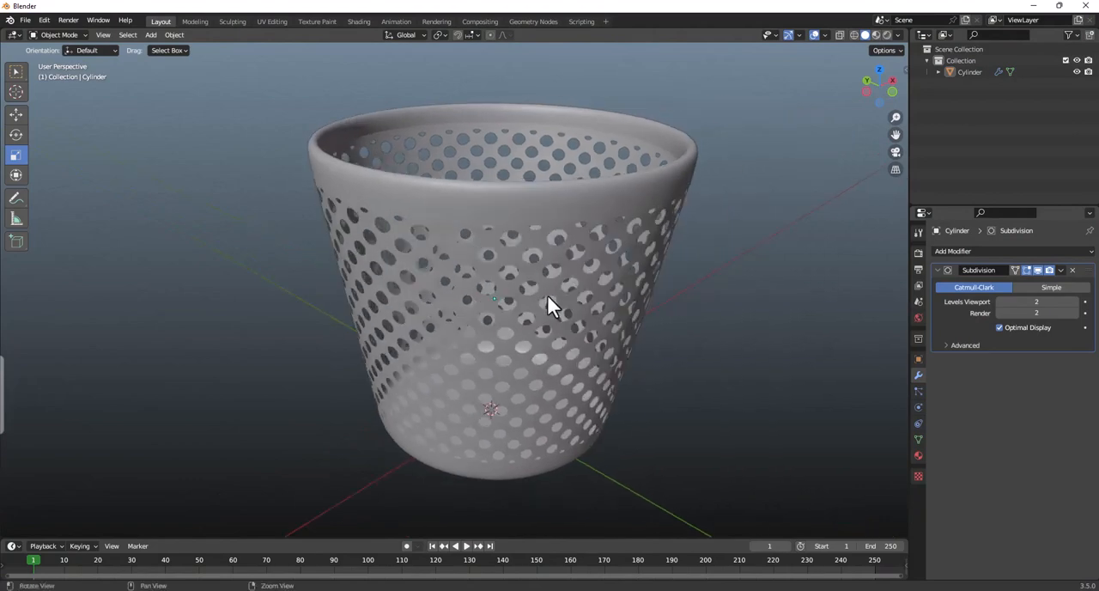
Turn on the wireframe overlay so the perforated basket's mesh edges are displayed.
left_click_drag(546, 295, 456, 254, "alt")
scroll(542, 261, "down", 3)
scroll(461, 277, "up", 2)
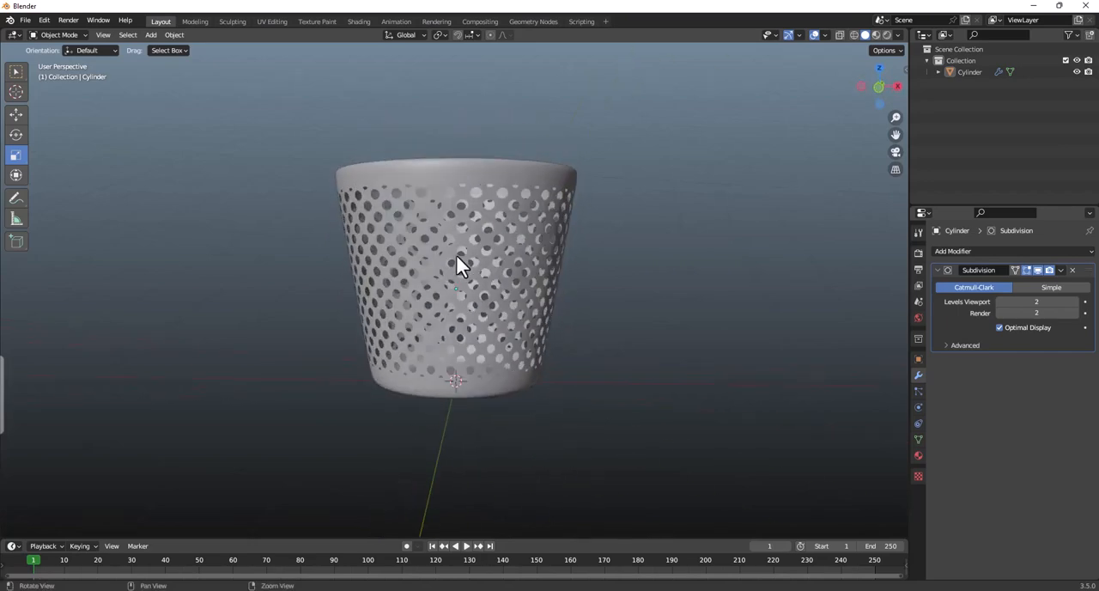
scroll(525, 244, "up", 2)
left_click_drag(526, 245, 516, 260, "alt")
left_click(824, 36)
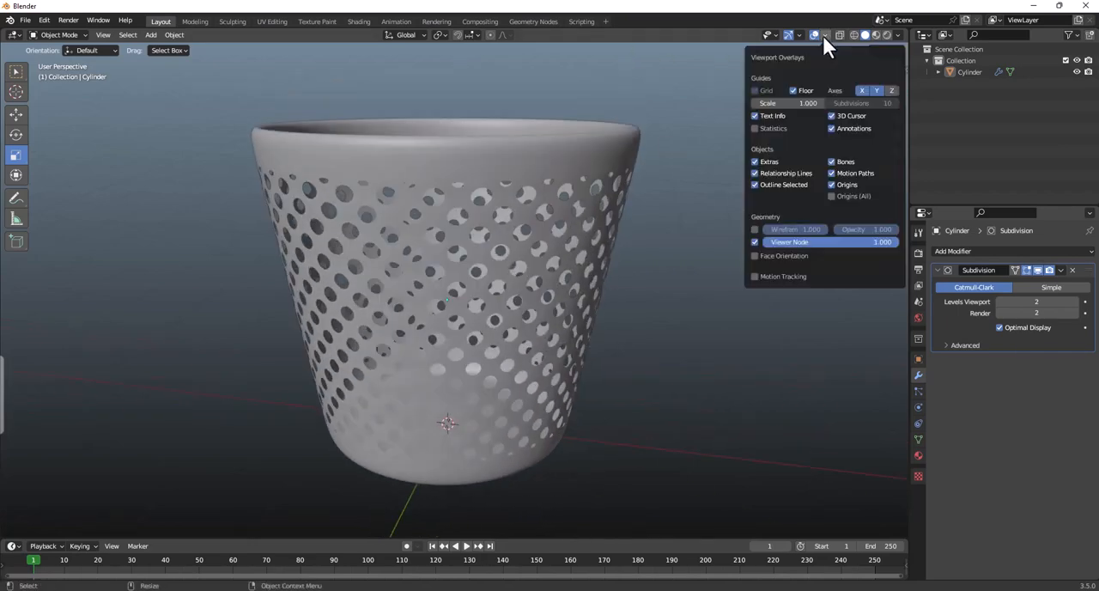
left_click(755, 229)
scroll(618, 252, "down", 2)
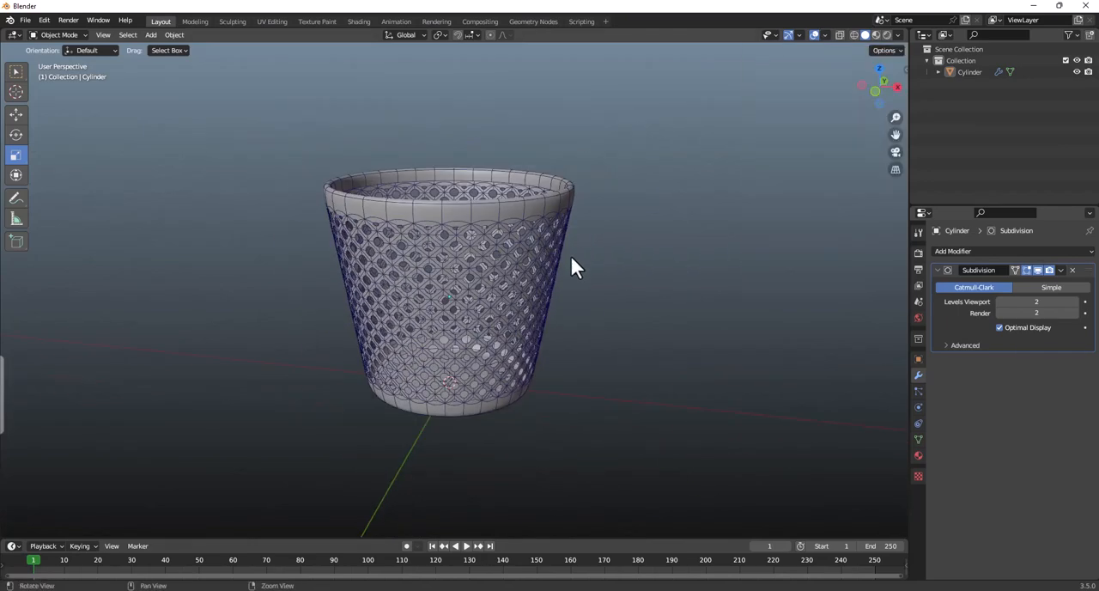
Remove the Subdivision modifier from the basket and examine its unsmoothed base mesh.
left_click_drag(569, 253, 461, 253, "alt")
scroll(473, 258, "up", 2)
left_click_drag(477, 206, 515, 221, "alt")
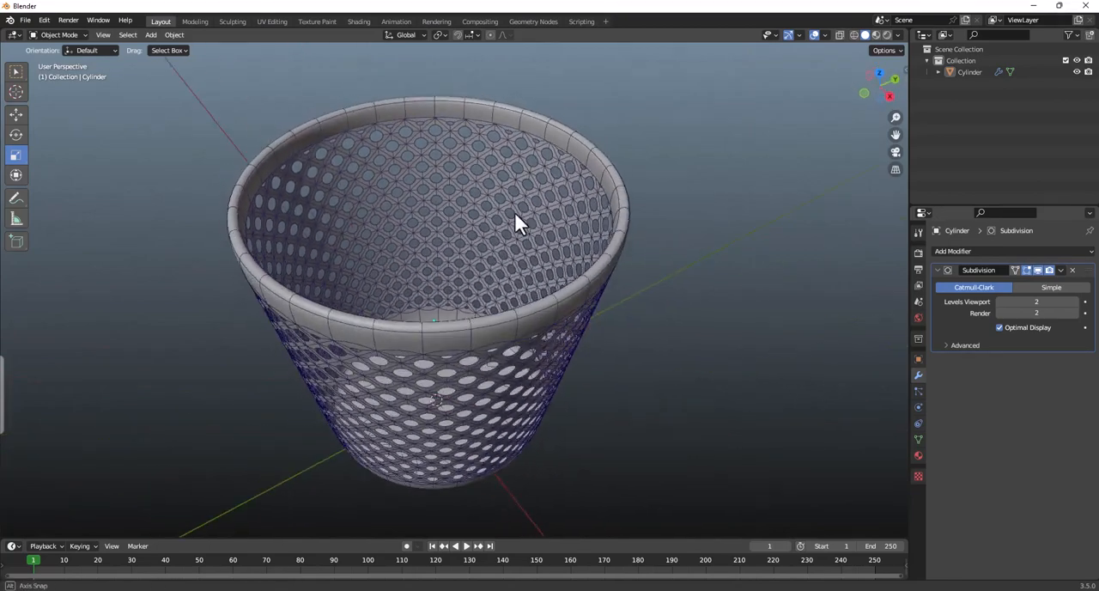
left_click_drag(417, 214, 548, 221, "alt")
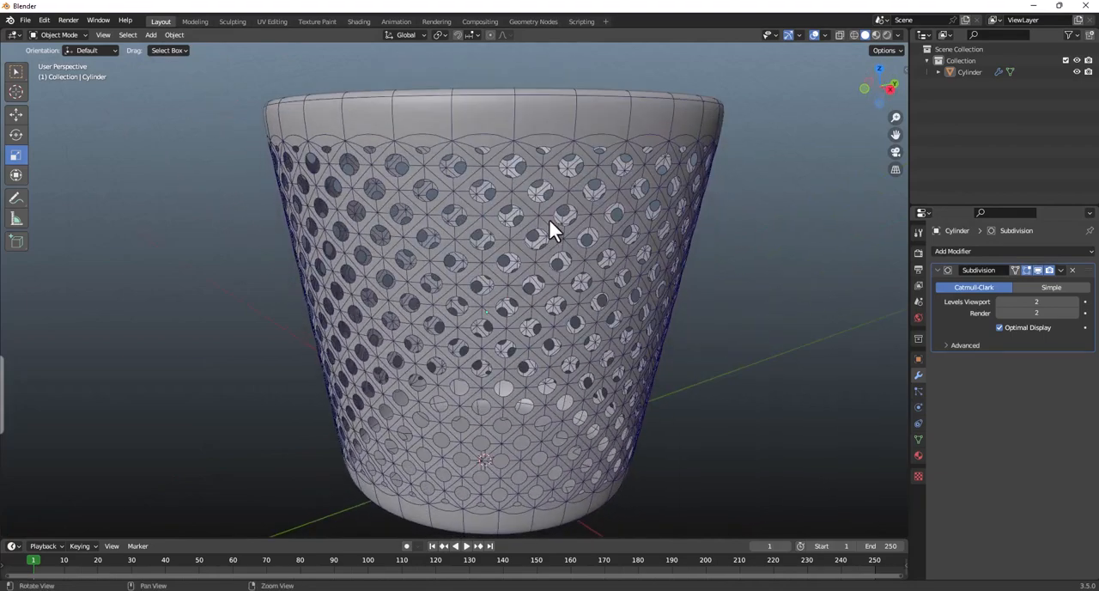
left_click(1072, 270)
scroll(704, 259, "down", 3)
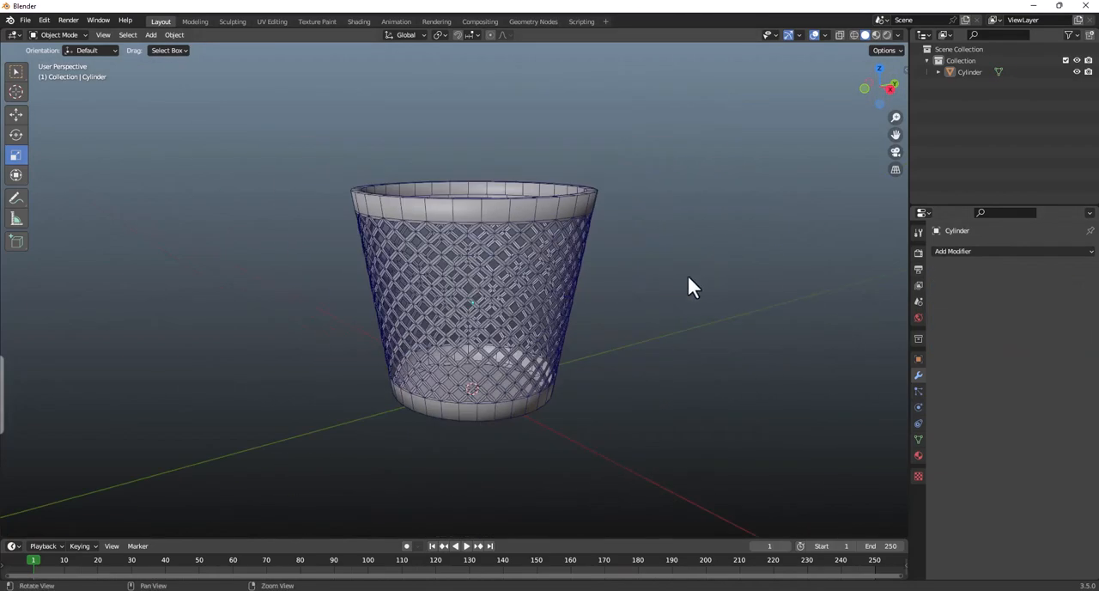
left_click_drag(688, 279, 674, 253, "alt")
scroll(513, 221, "up", 2)
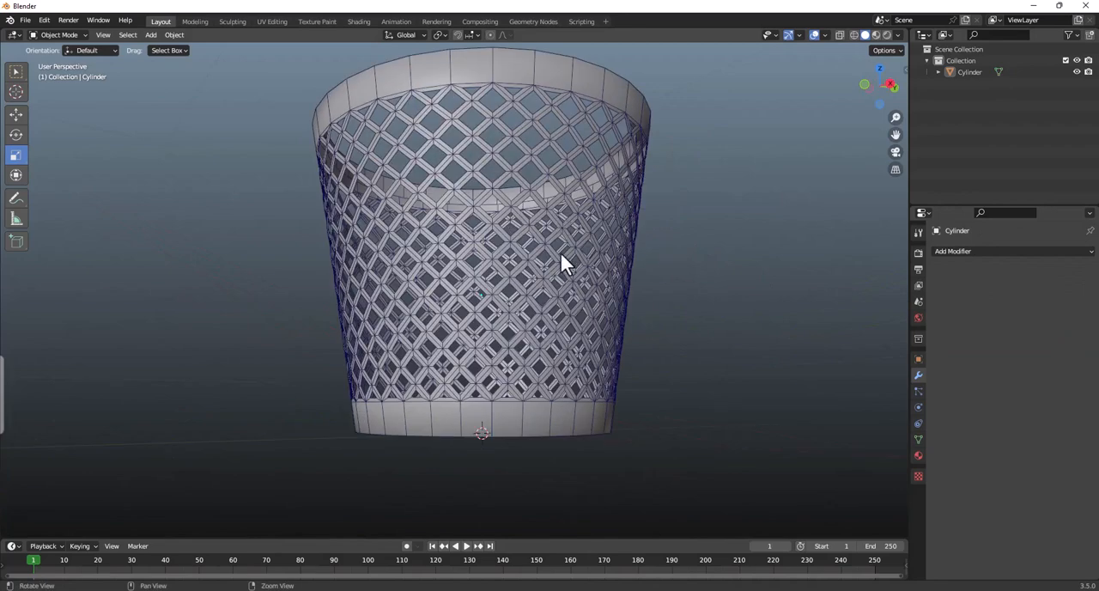
left_click_drag(596, 217, 572, 248, "alt")
scroll(573, 249, "down", 2)
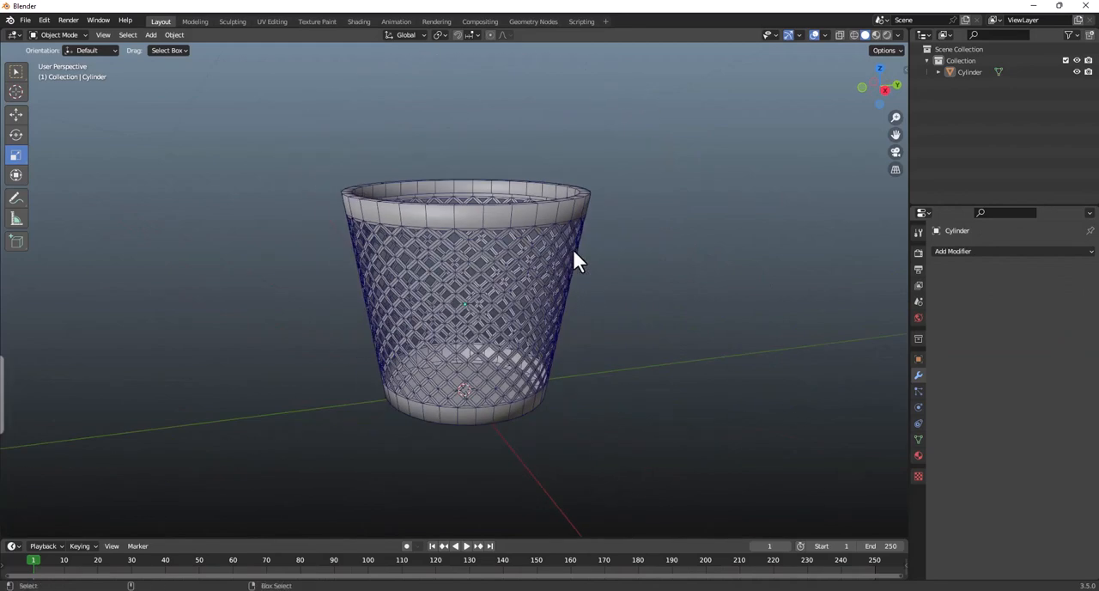
Add a level 2 Subdivision modifier to the basket again to round its square holes.
key("ctrl+2")
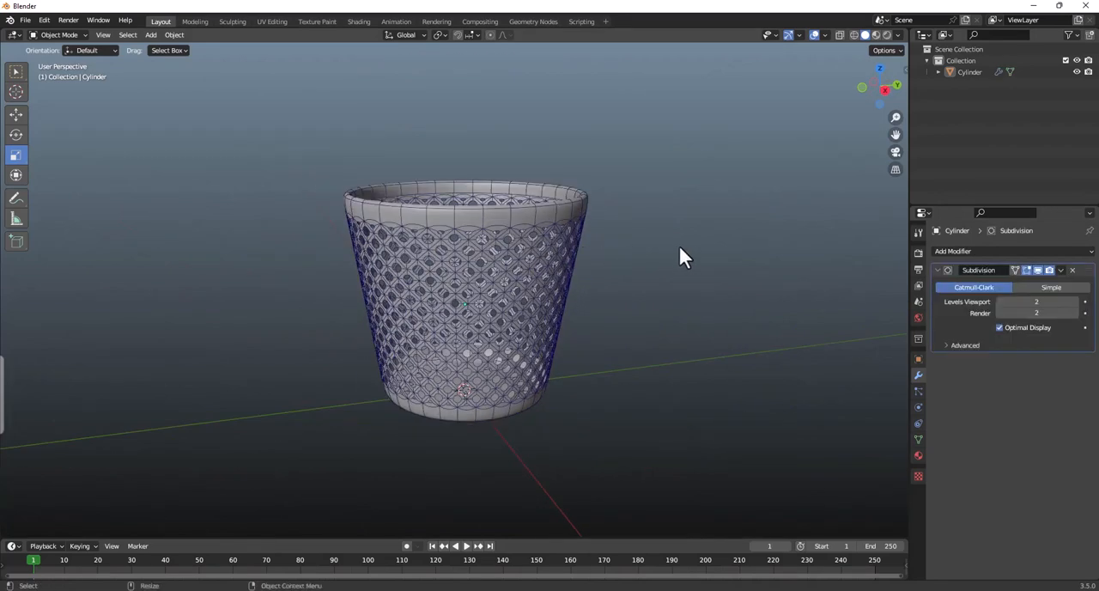
left_click_drag(680, 256, 554, 247, "alt")
scroll(472, 230, "up", 4)
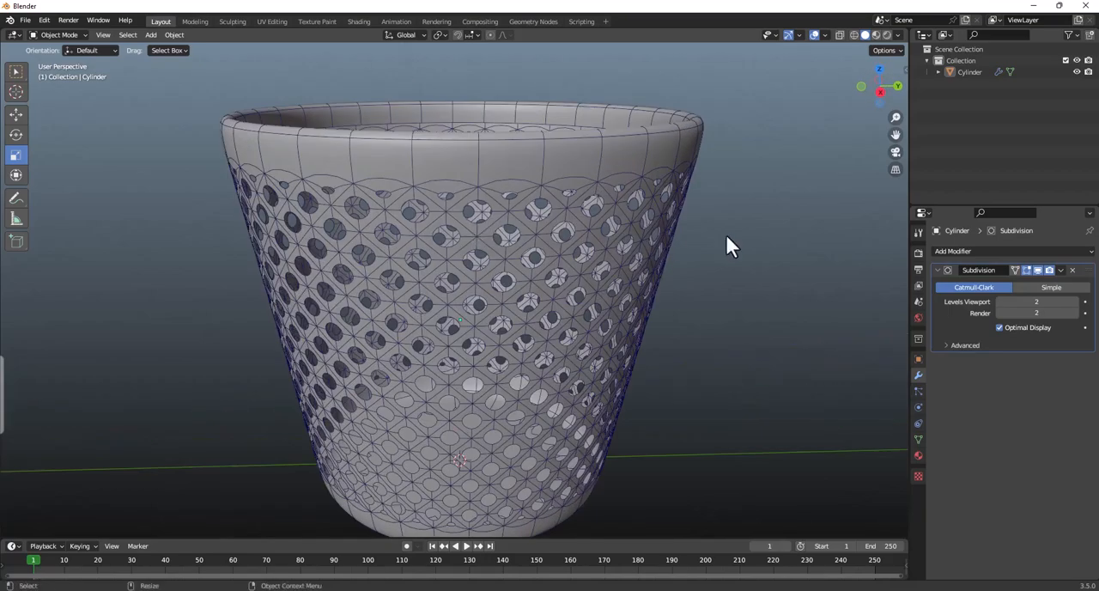
left_click_drag(726, 245, 613, 229, "alt")
scroll(483, 228, "down", 3)
left_click_drag(483, 229, 513, 283, "alt")
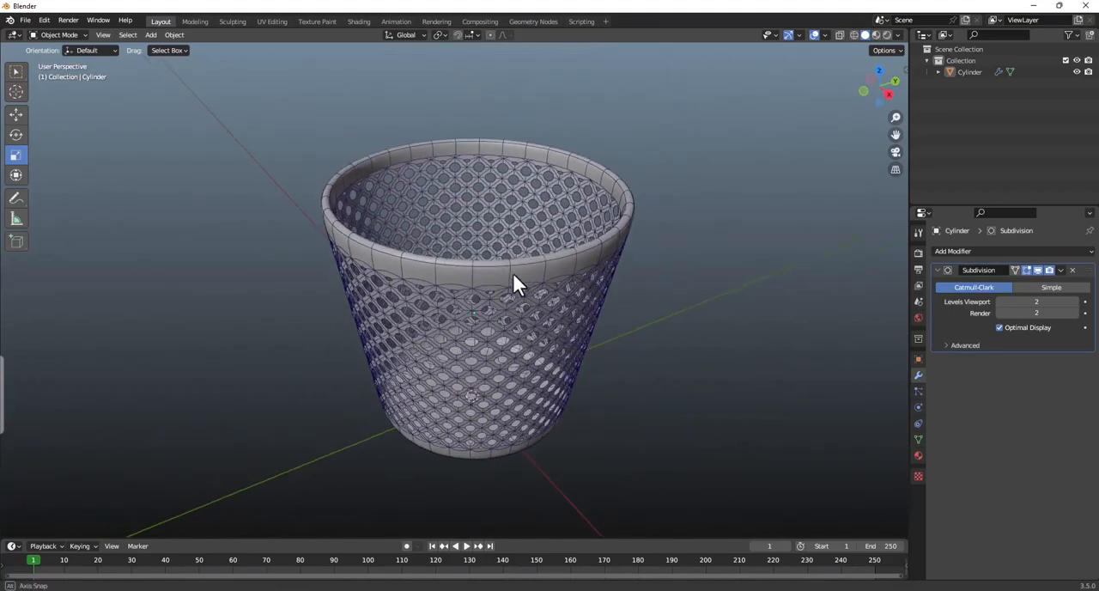
middle_click_drag(513, 276, 495, 269)
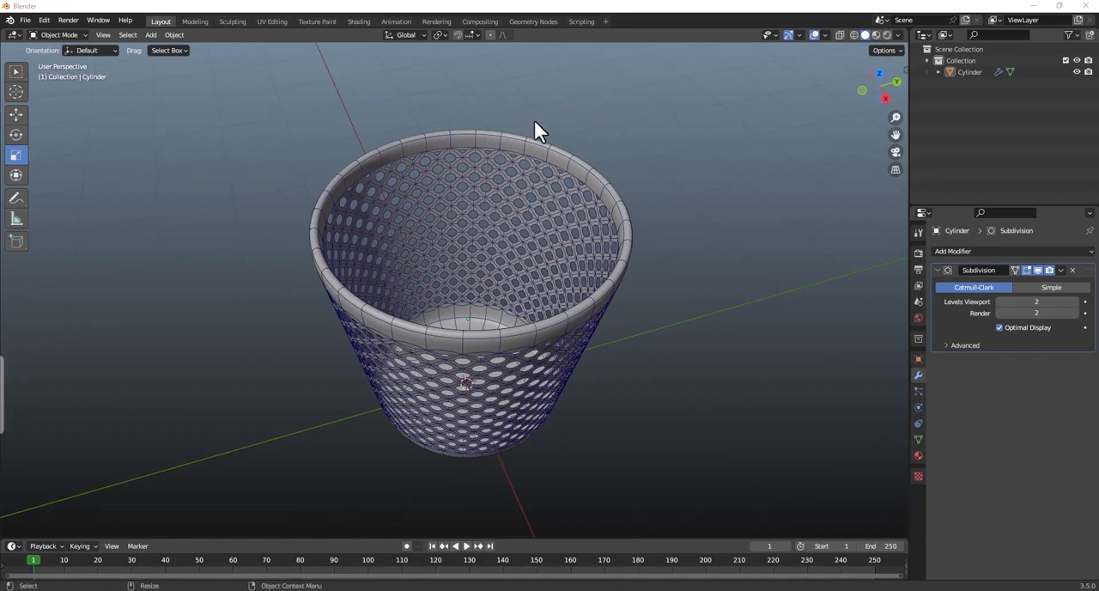
Examine the basket's rim, perforated walls and interior from several angles.
middle_click_drag(535, 130, 558, 169)
middle_click_drag(506, 266, 500, 242)
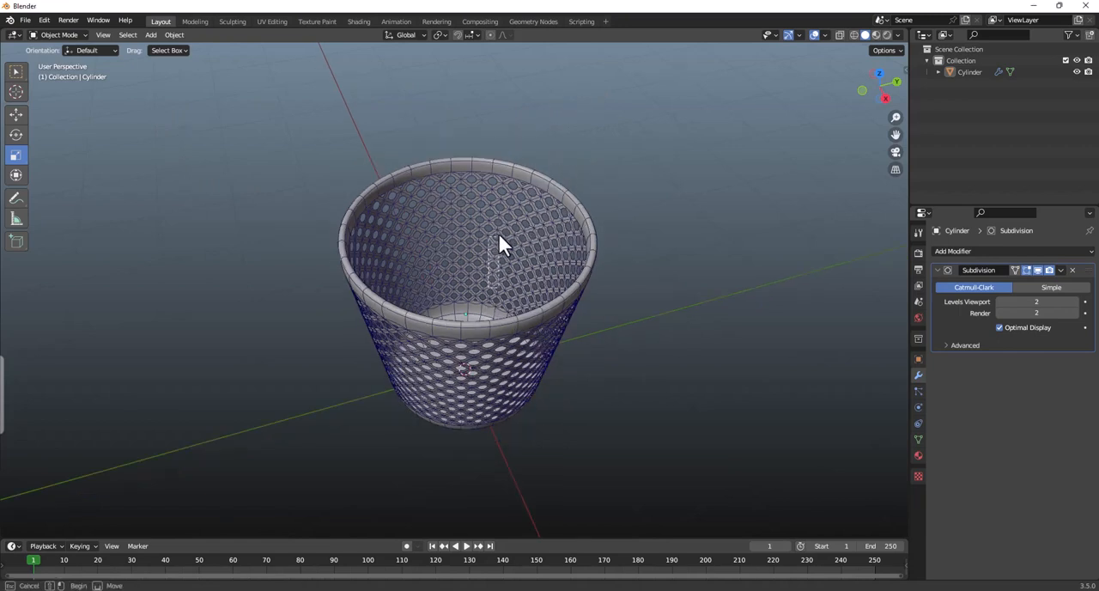
left_click(490, 275)
left_click(641, 251)
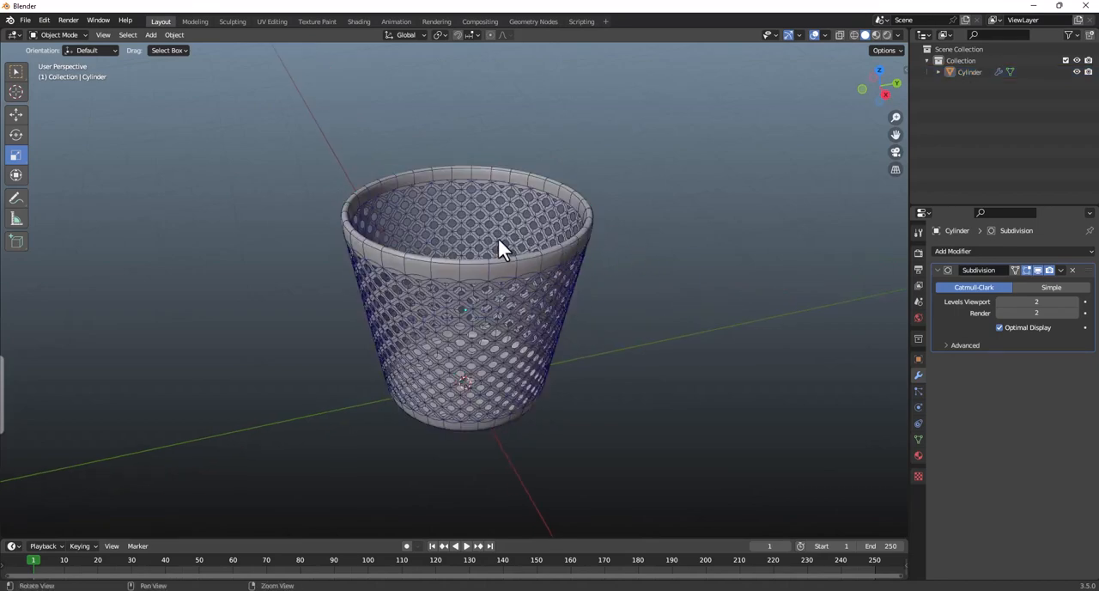
scroll(498, 238, "up", 1)
left_click_drag(497, 268, 489, 226, "alt")
scroll(489, 226, "up", 1)
middle_click_drag(511, 219, 501, 215)
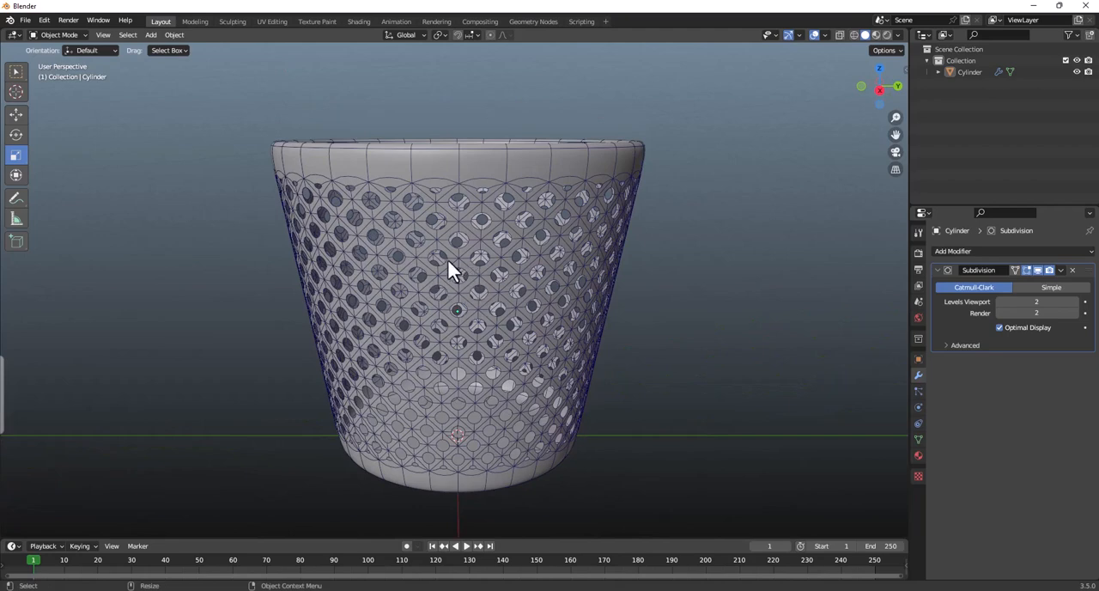
middle_click_drag(452, 237, 498, 236)
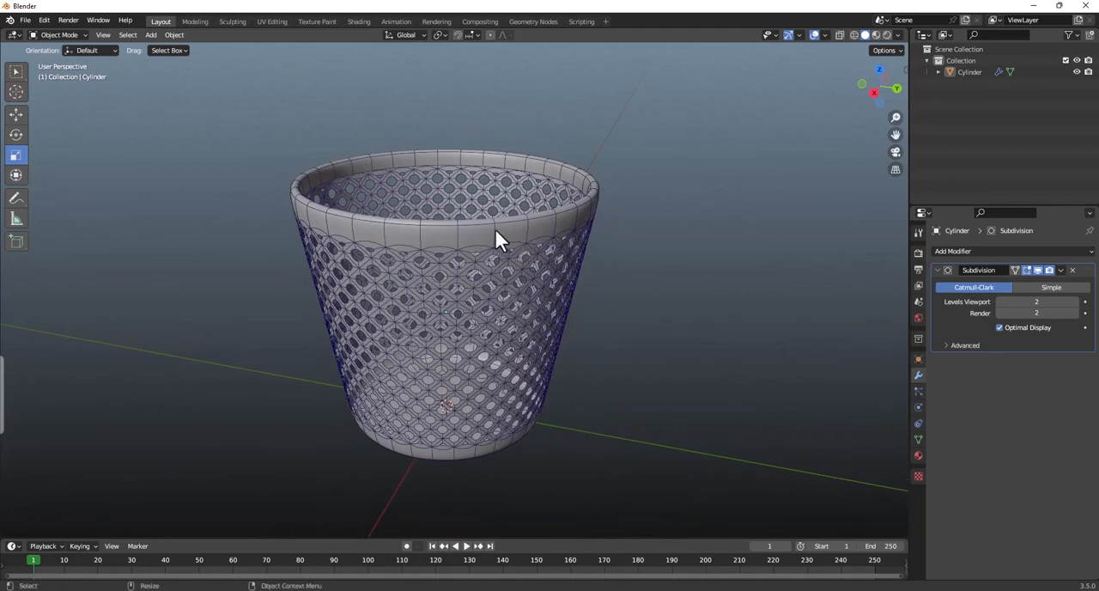
Delete the perforated basket from the scene and switch to the back orthographic view.
left_click(496, 231)
key("Delete")
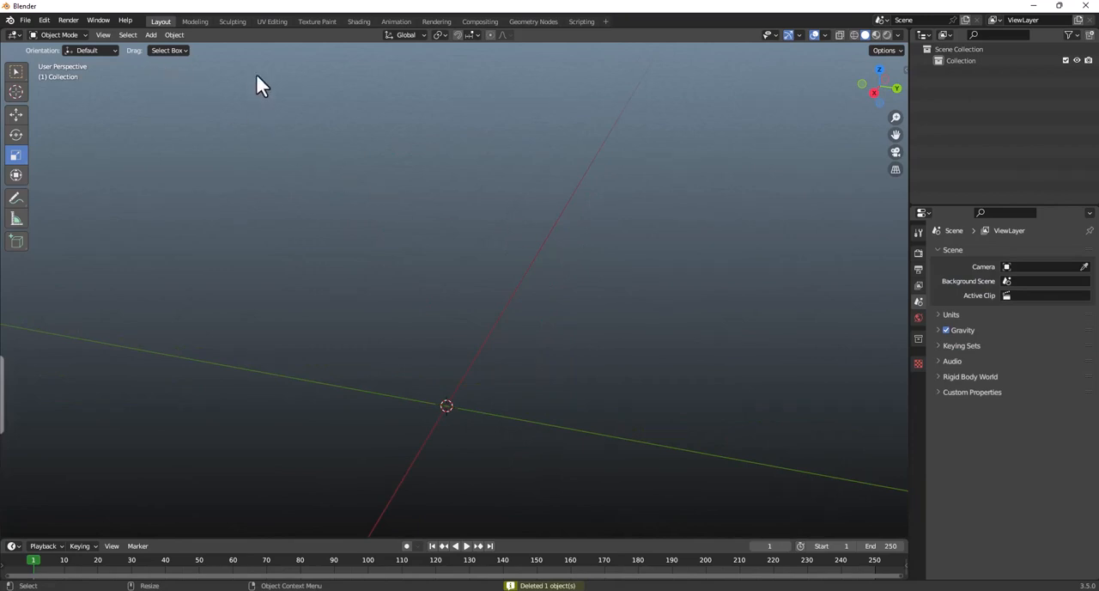
left_click(895, 88)
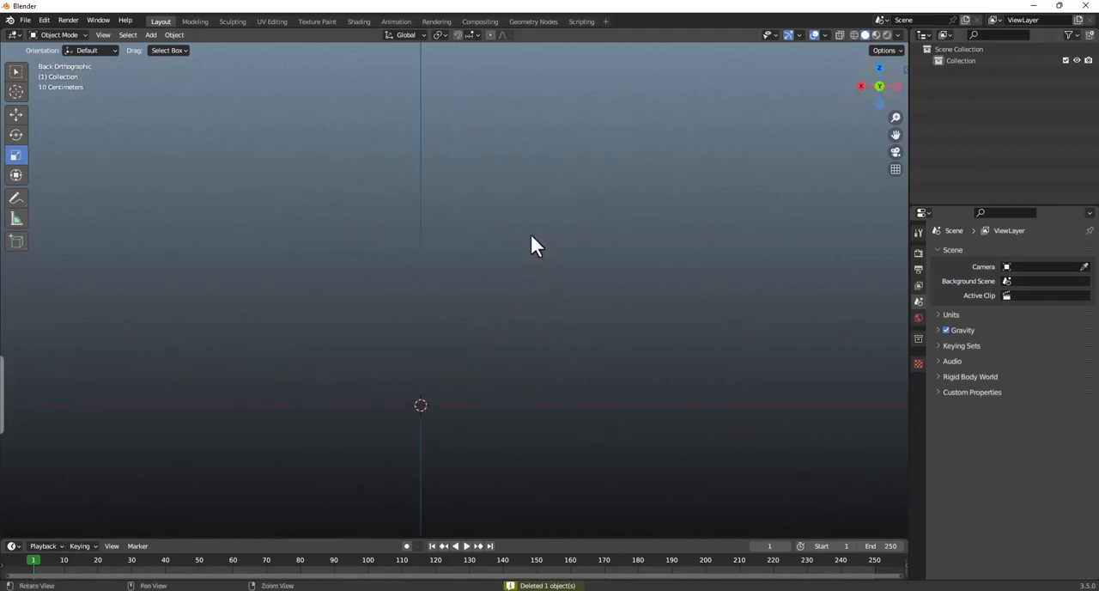
Add a mesh cylinder and move it up along Z until its base rests on the ground axis.
left_click(150, 35)
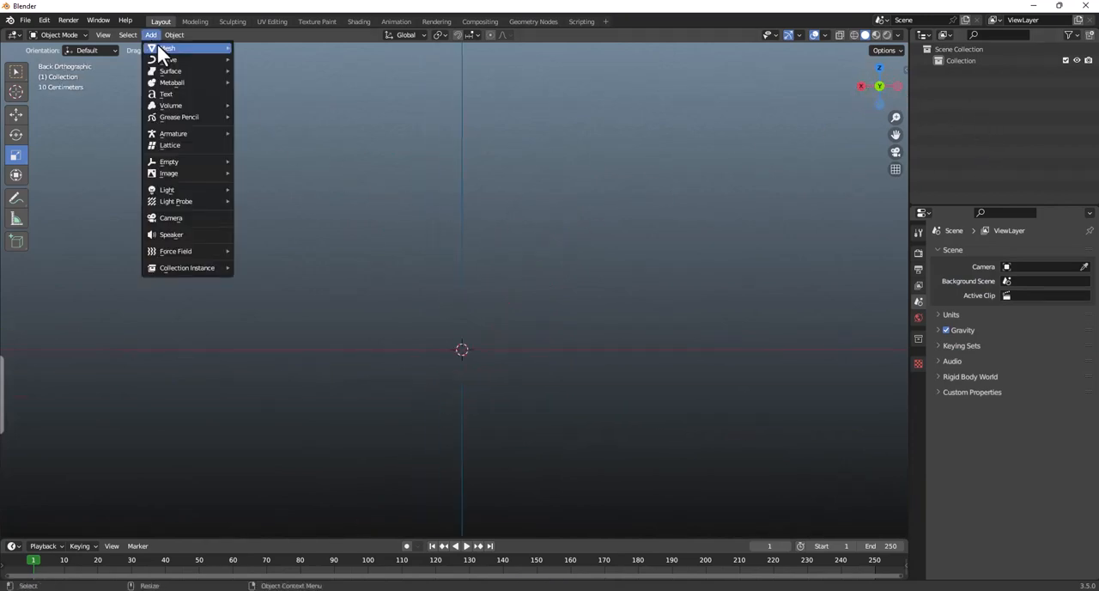
mouse_move(158, 49)
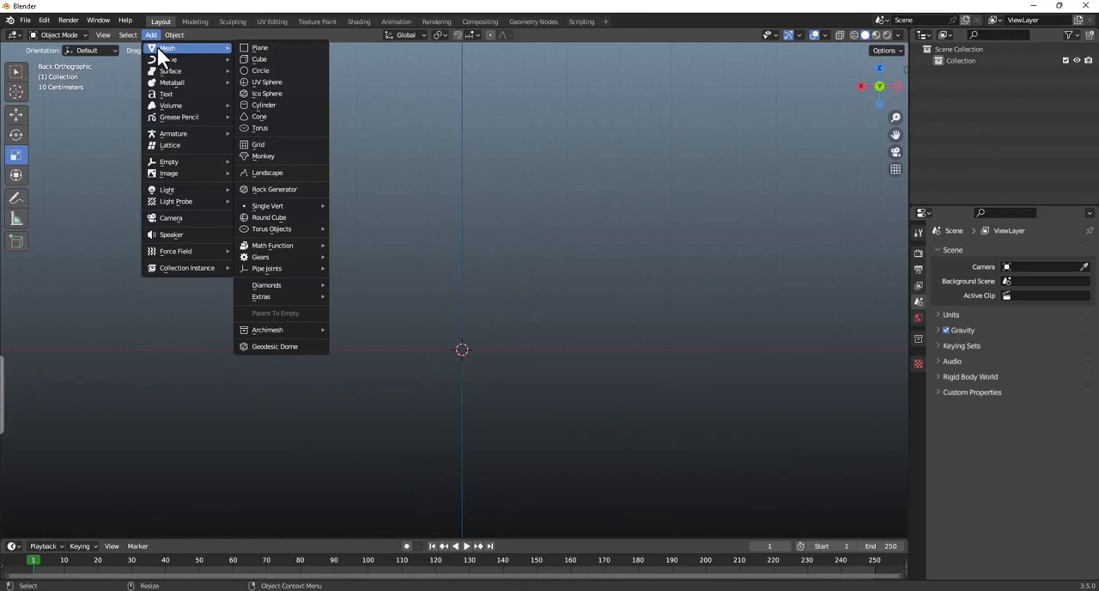
left_click(243, 105)
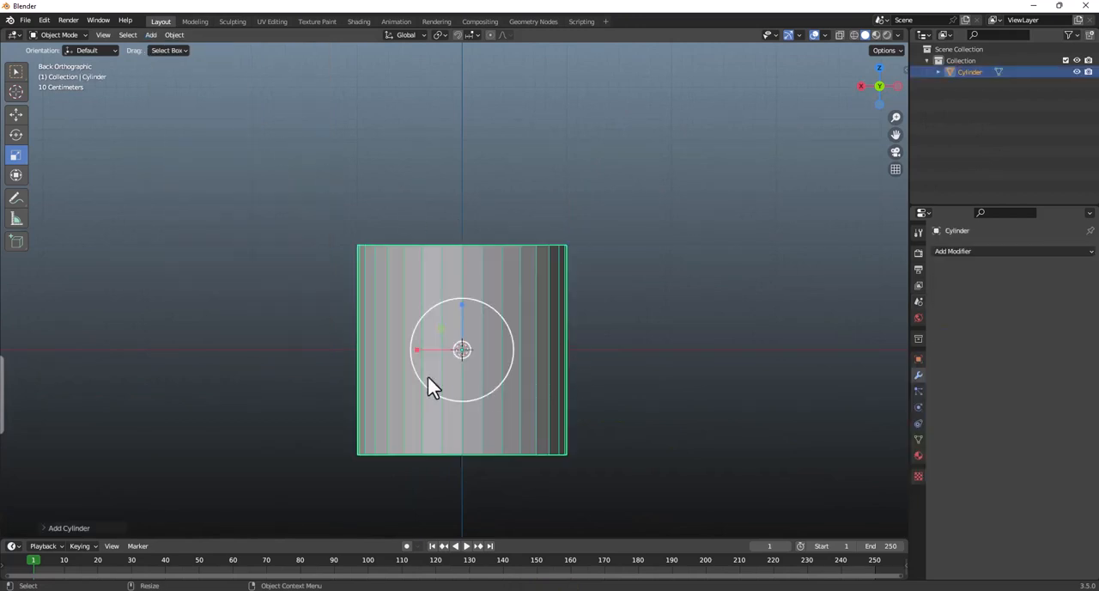
key("w")
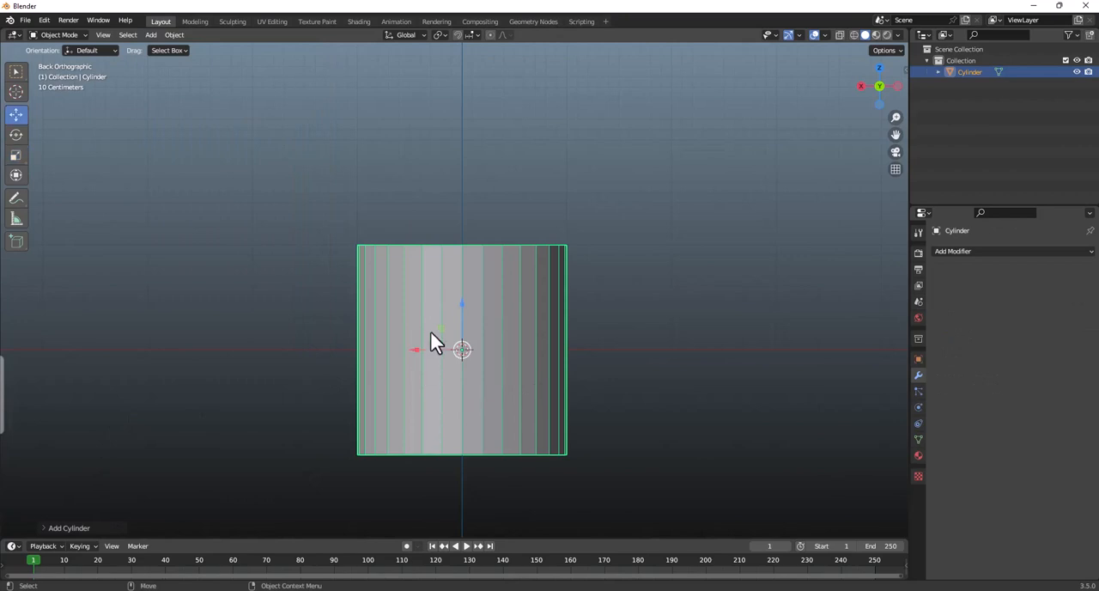
left_click_drag(461, 307, 486, 198)
middle_click_drag(562, 225, 551, 290, "shift")
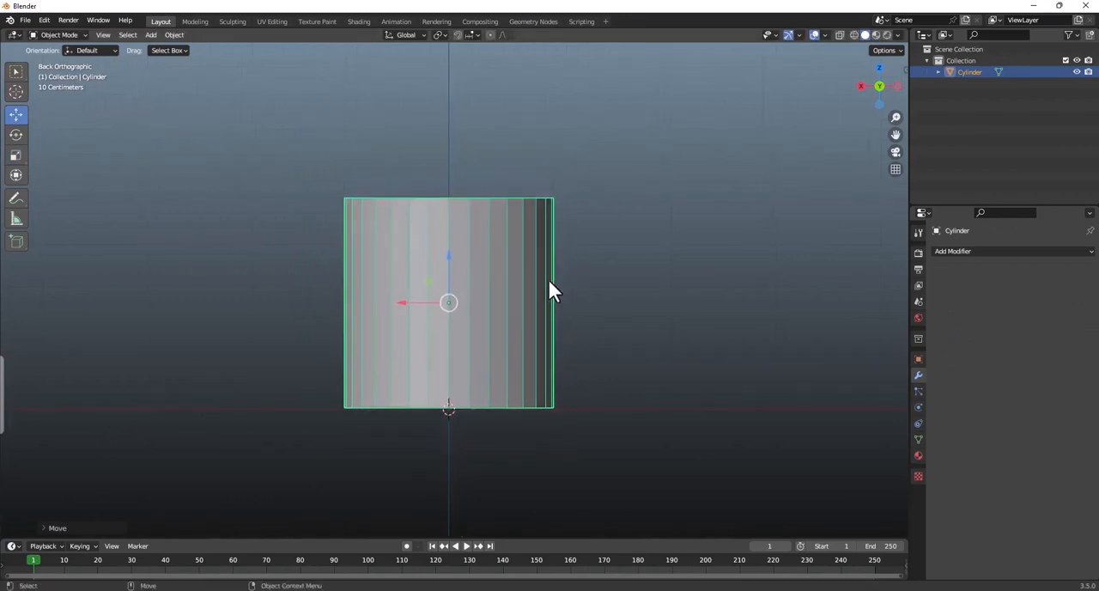
Enter Edit Mode on the cylinder with edge selection and box-select the edges of its top rim.
key("Tab")
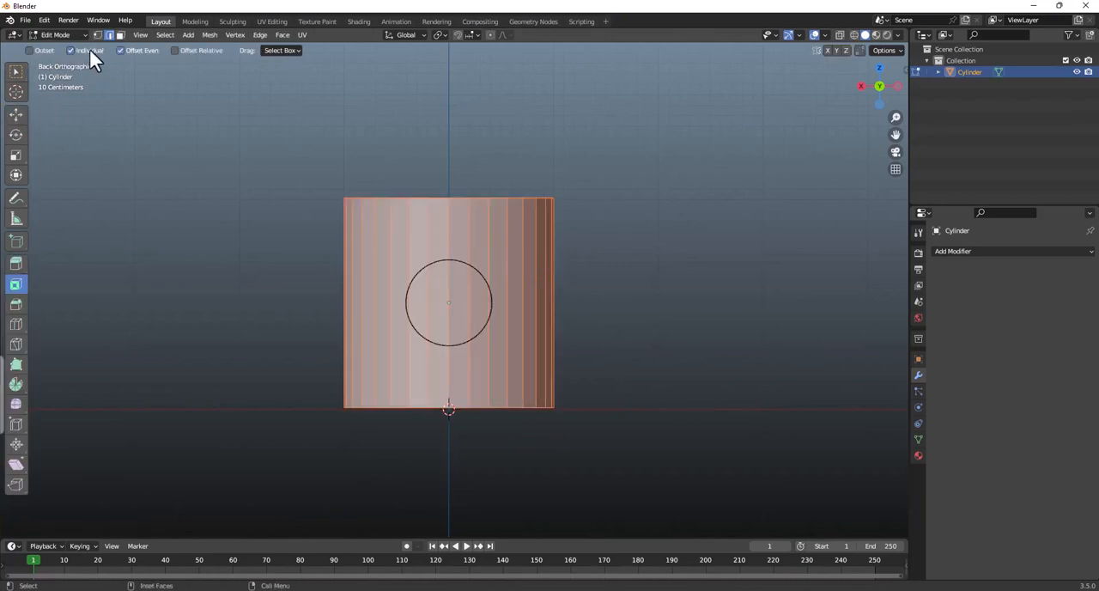
left_click(108, 35)
left_click_drag(245, 140, 662, 217)
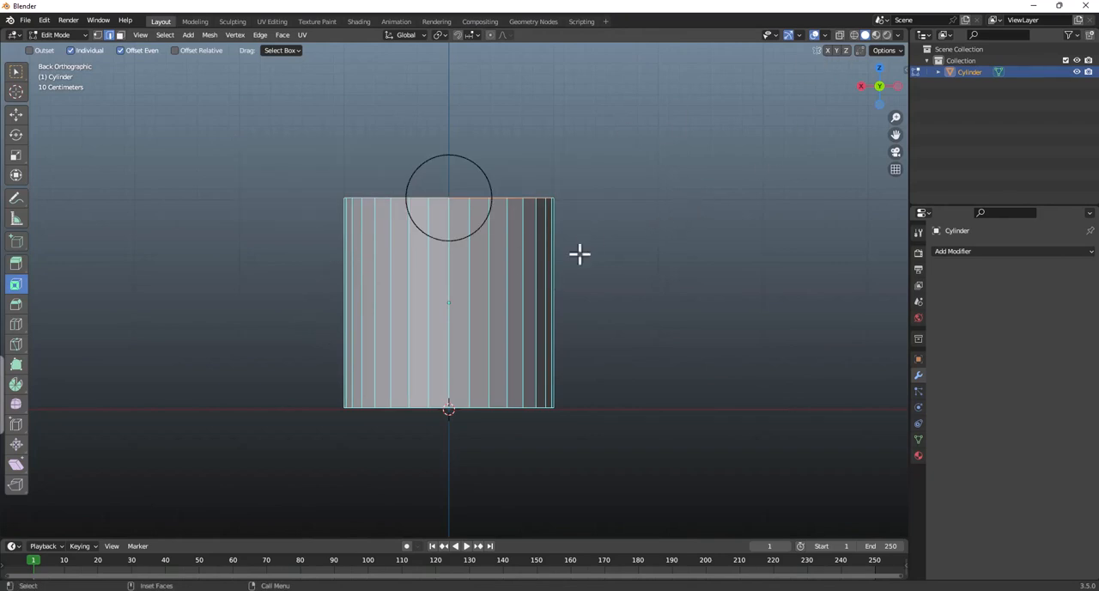
left_click(17, 118)
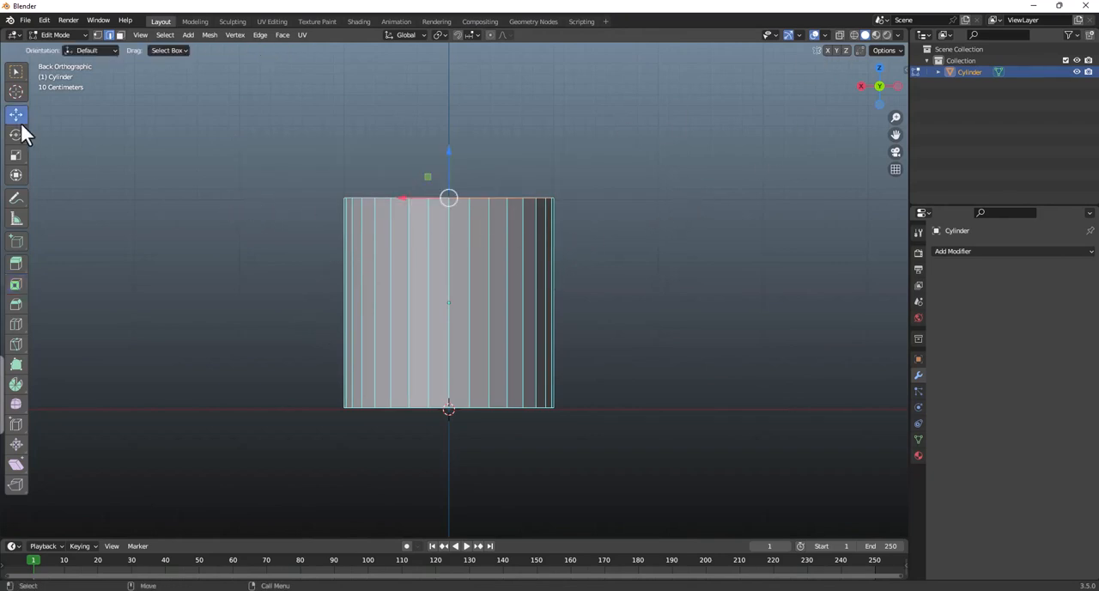
middle_click_drag(560, 232, 572, 218)
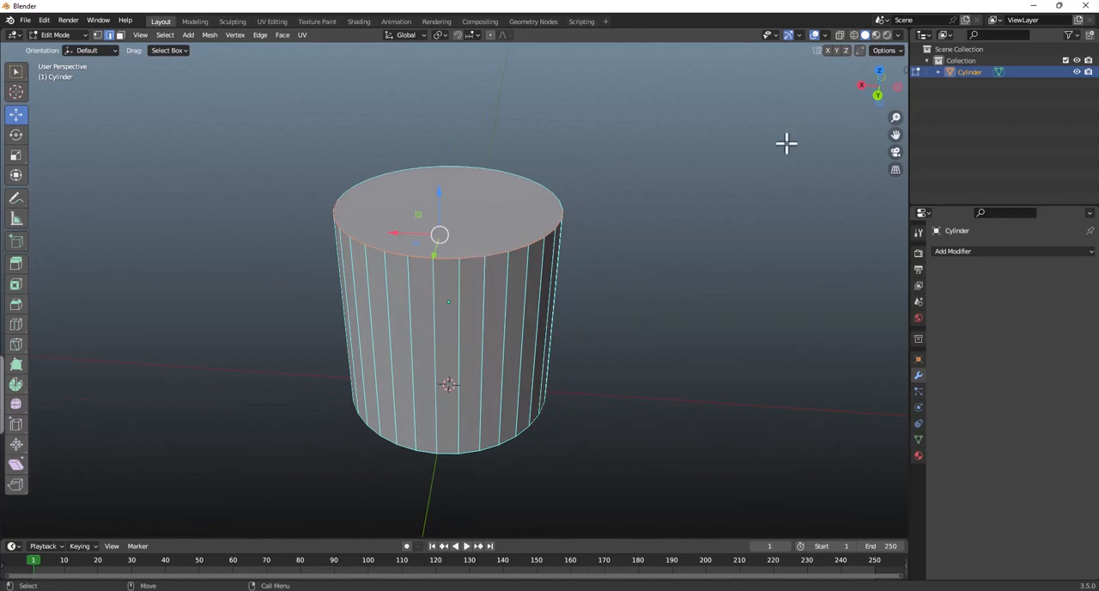
left_click(877, 94)
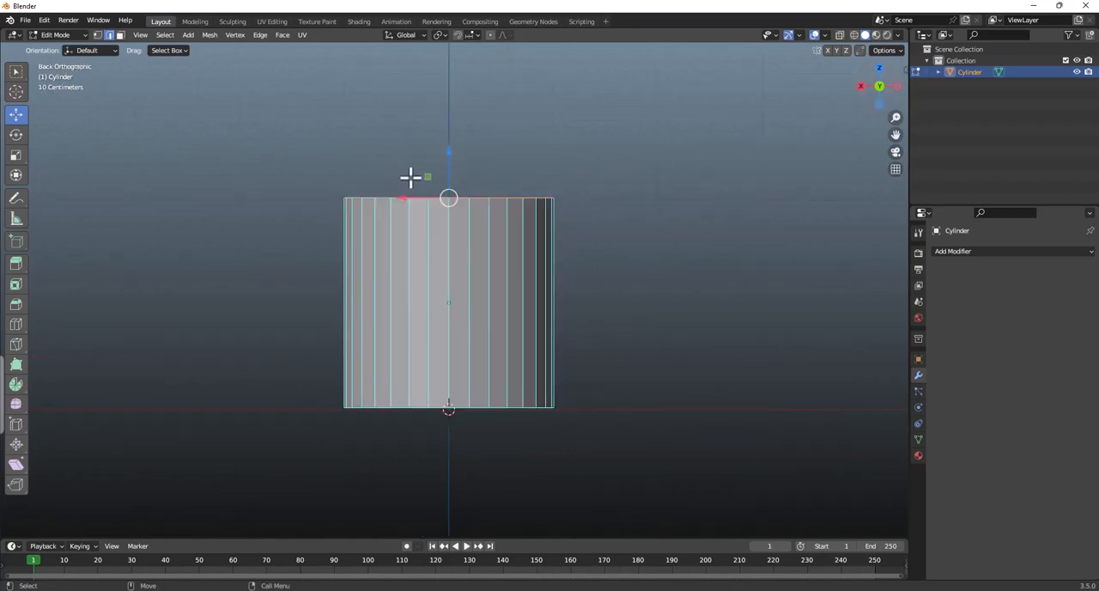
Enable X-ray and box-select all edges around the cylinder's top rim from the back view.
left_click(839, 35)
left_click(240, 122)
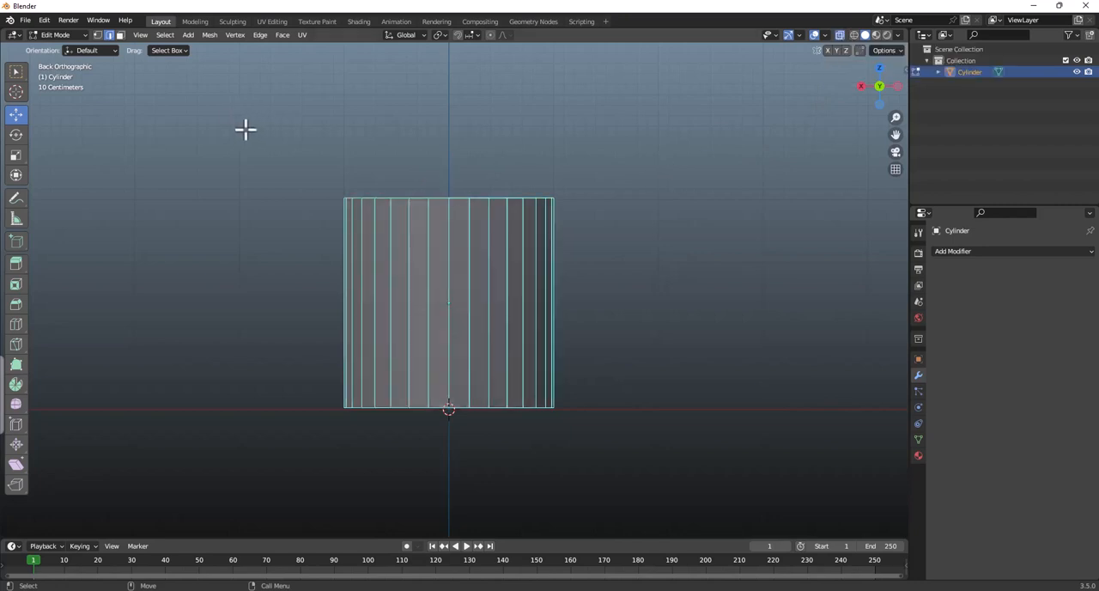
left_click_drag(245, 129, 648, 221)
middle_click_drag(648, 221, 634, 248)
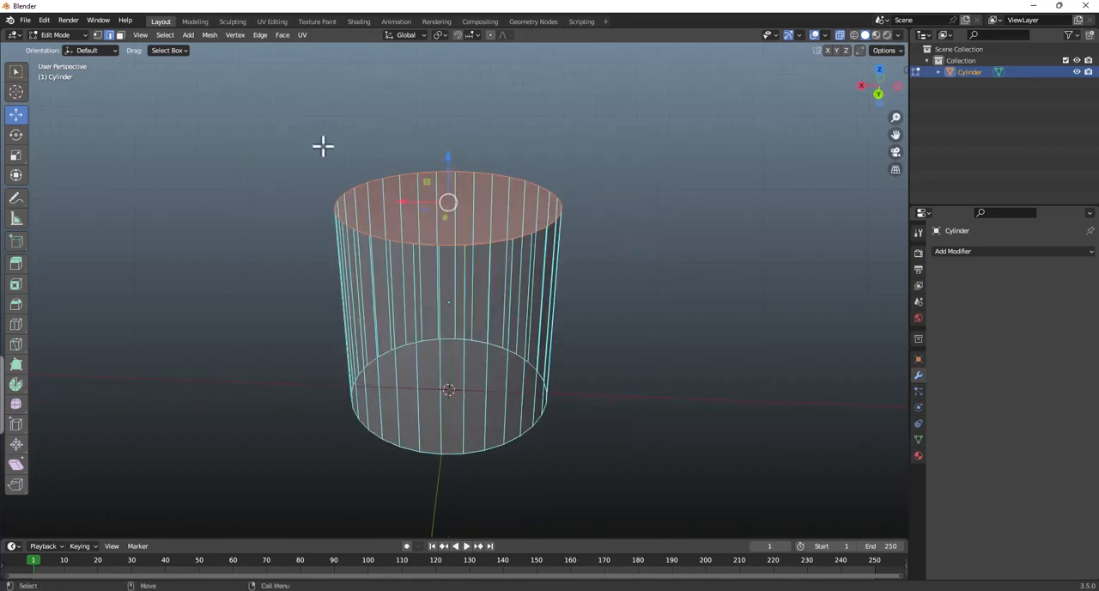
left_click(878, 86)
left_click_drag(217, 141, 685, 220)
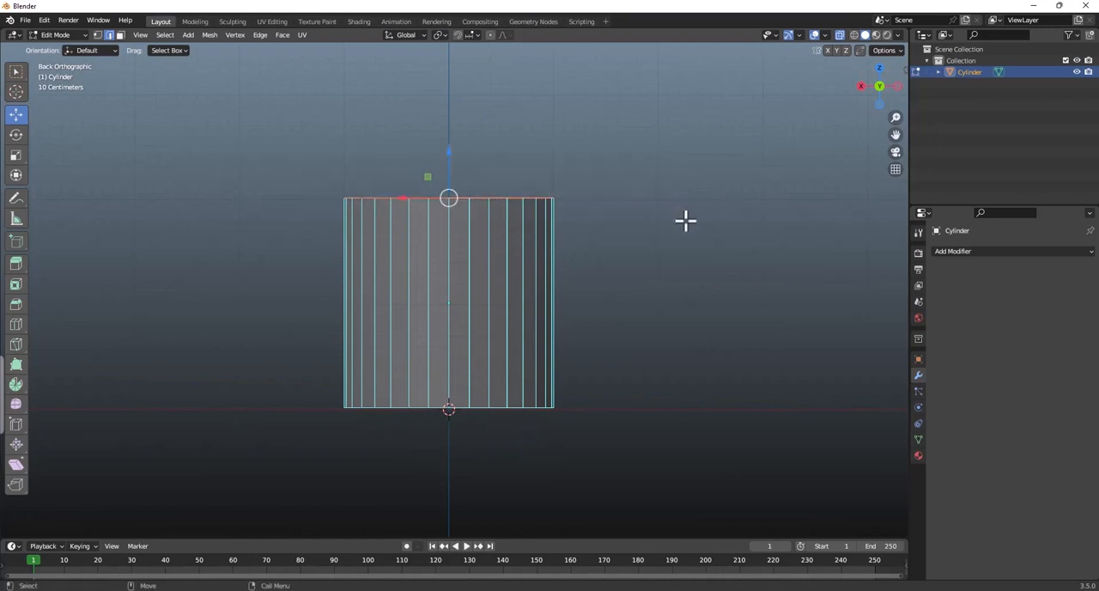
Flare the cylinder's top rim by raising it slightly and scaling it by about 1.22 and a further 1.04.
key("s")
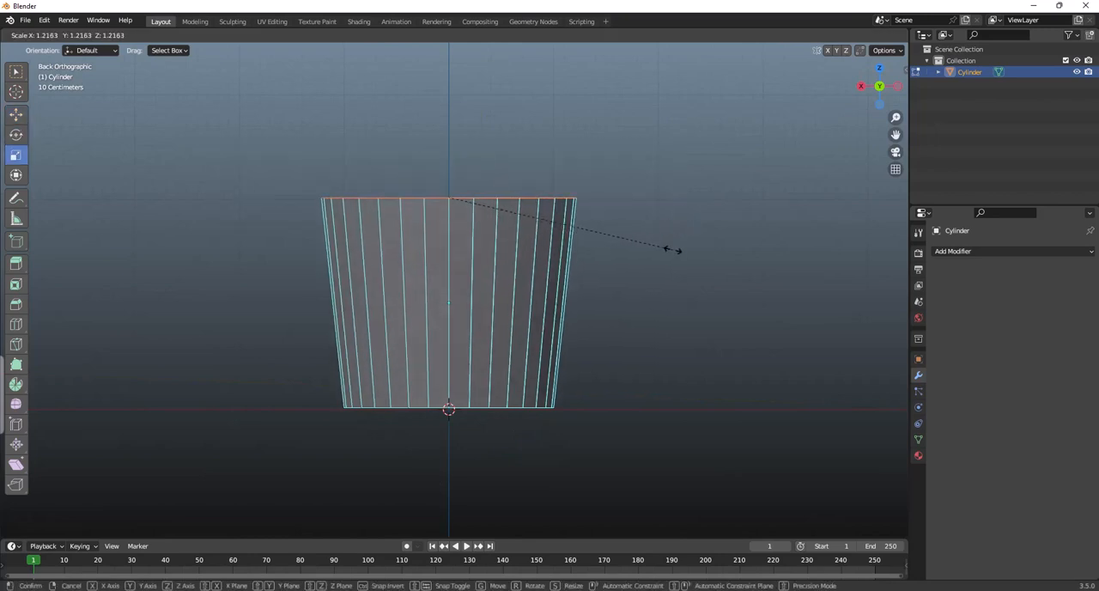
left_click(672, 251)
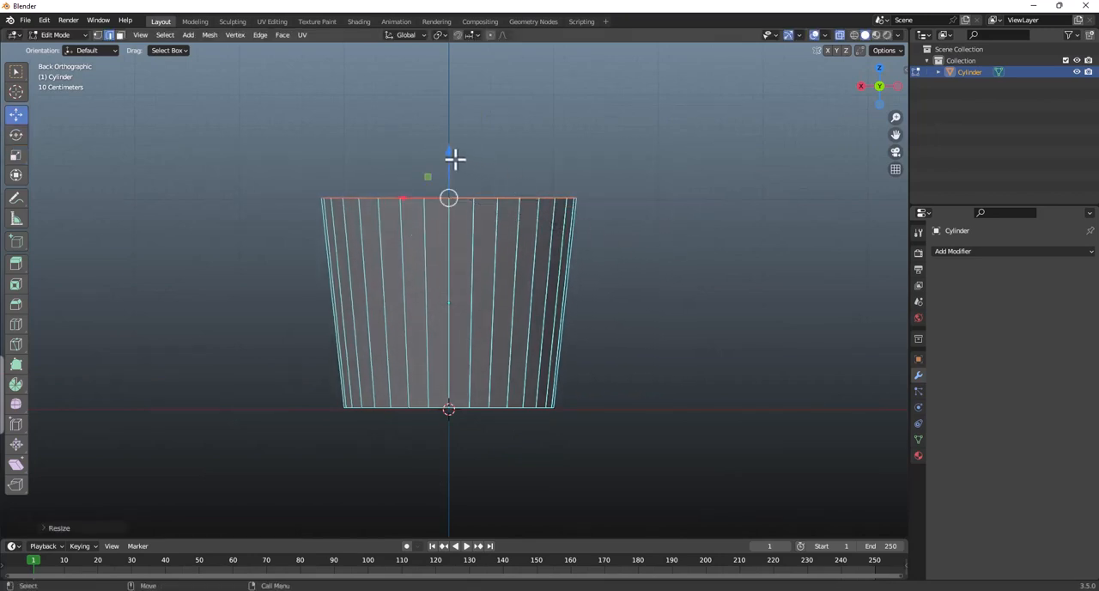
left_click_drag(454, 157, 453, 136)
key("s")
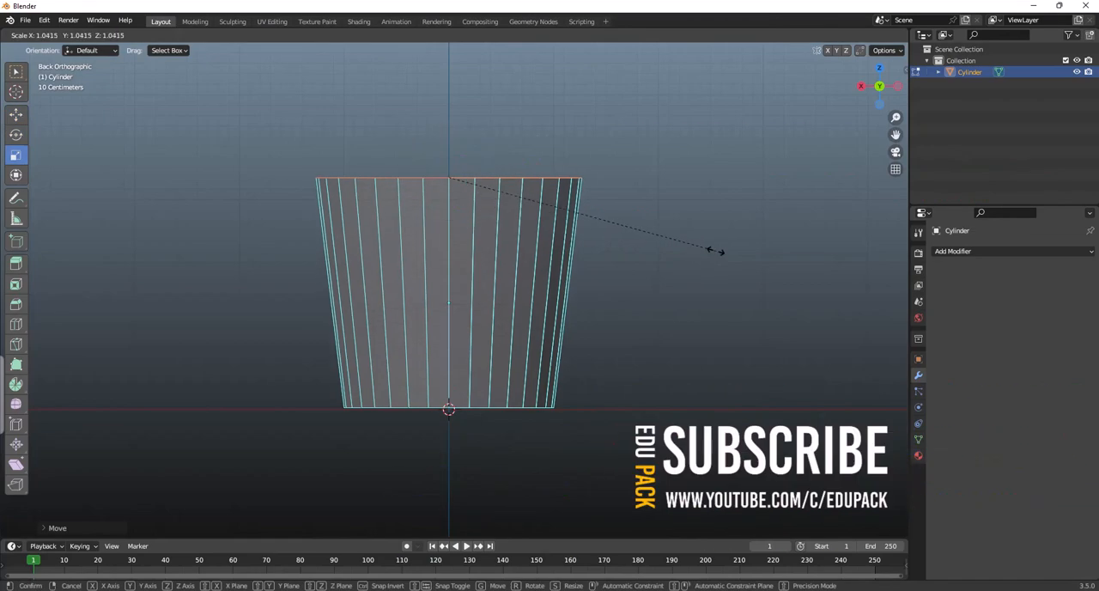
left_click(715, 250)
Select all edges around the cylinder's bottom rim and scale them inward to narrow the base.
left_click_drag(299, 384, 729, 453)
key("s")
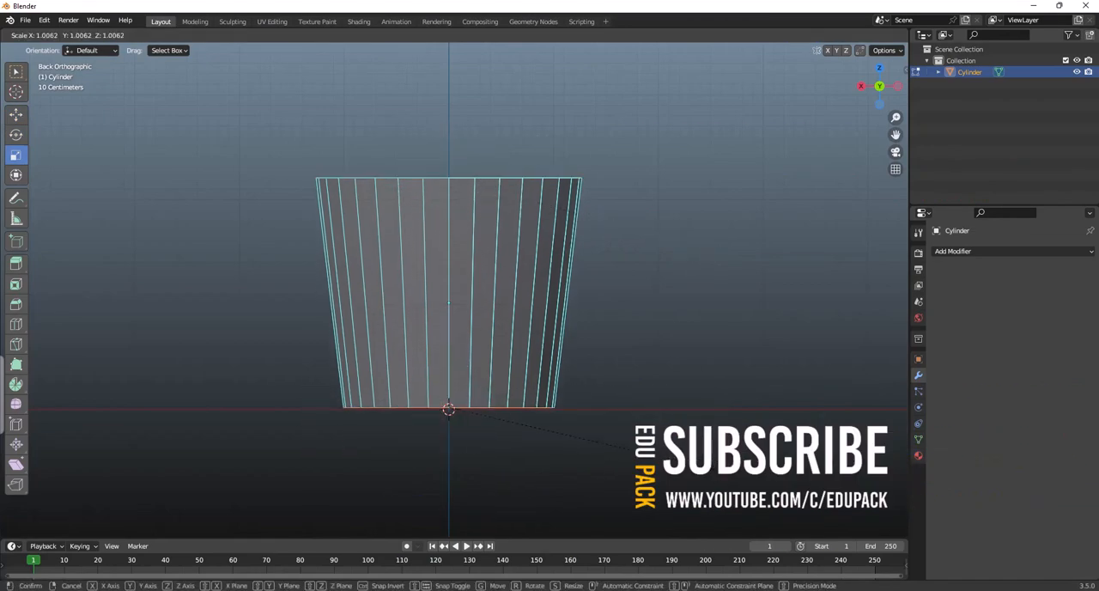
left_click(682, 429)
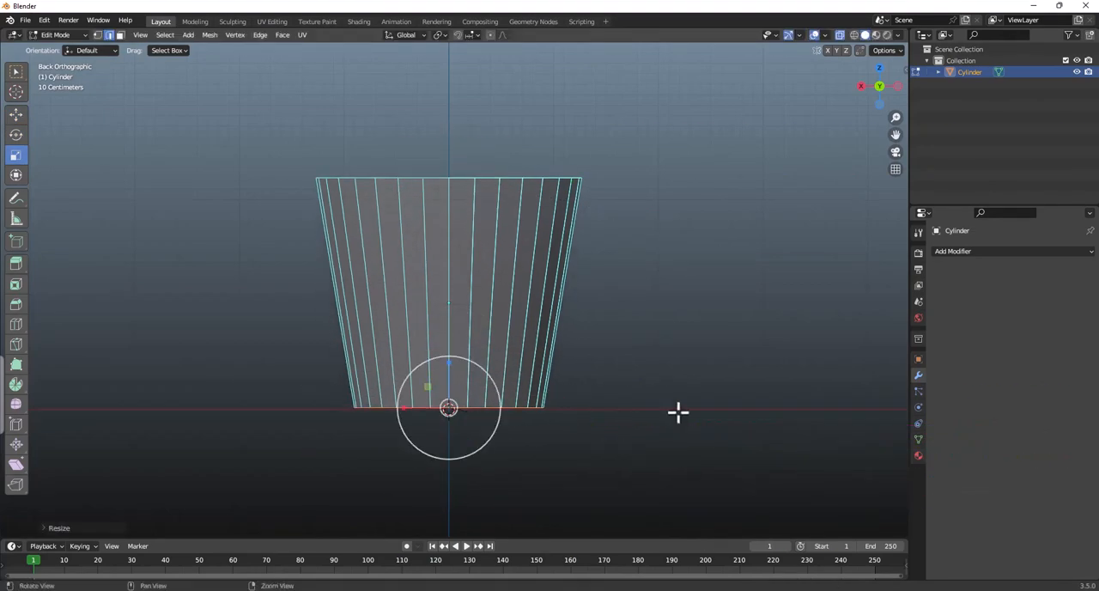
Add 10 evenly spaced horizontal loop cuts around the cylinder's side wall.
middle_click_drag(645, 344, 740, 291, "shift")
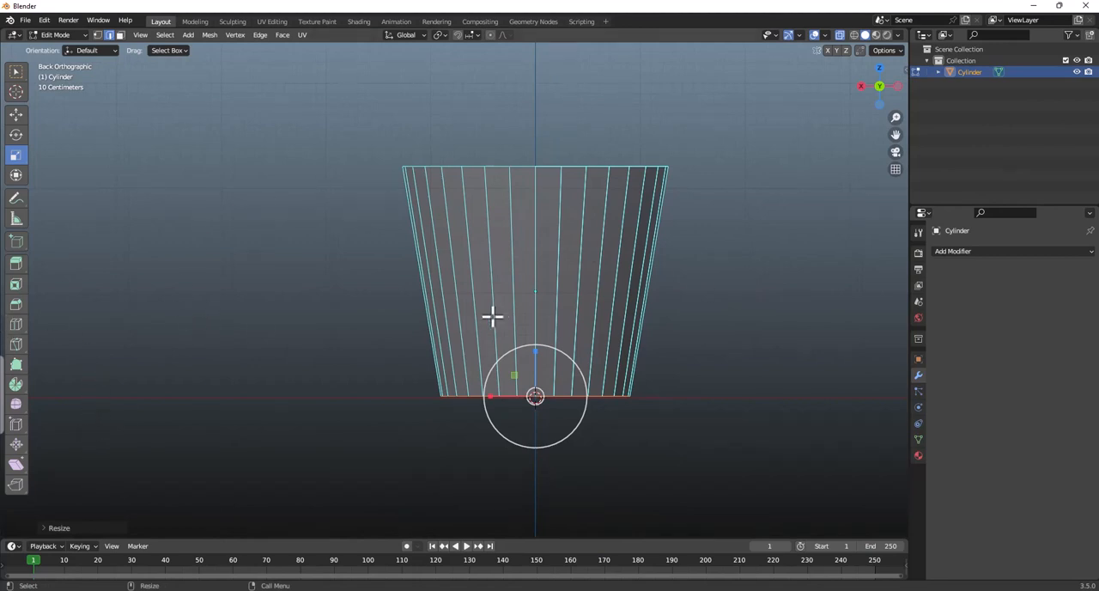
left_click(17, 323)
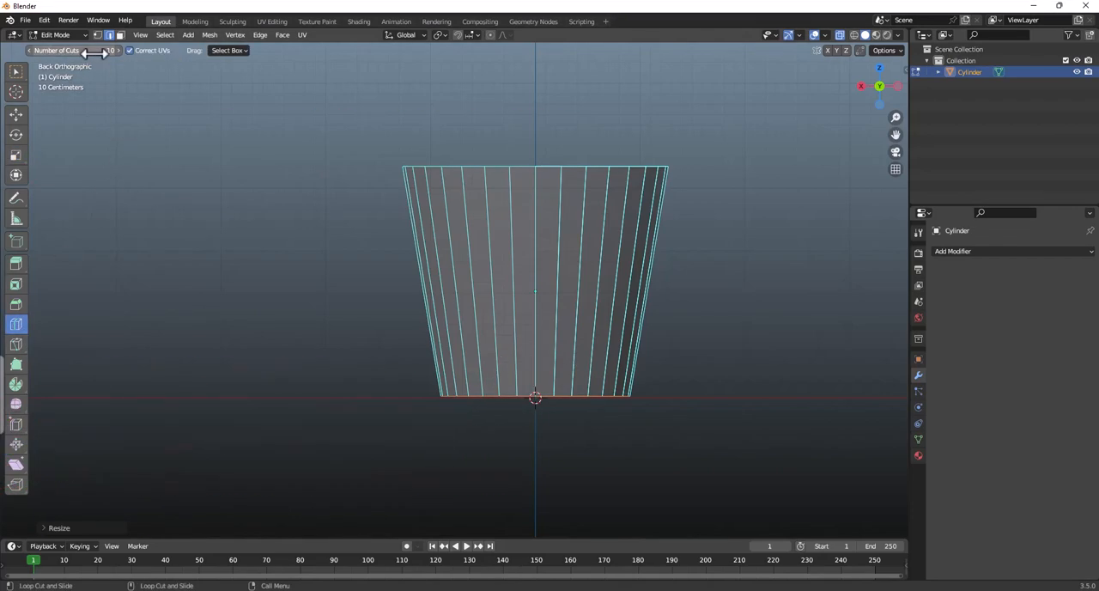
left_click(446, 273)
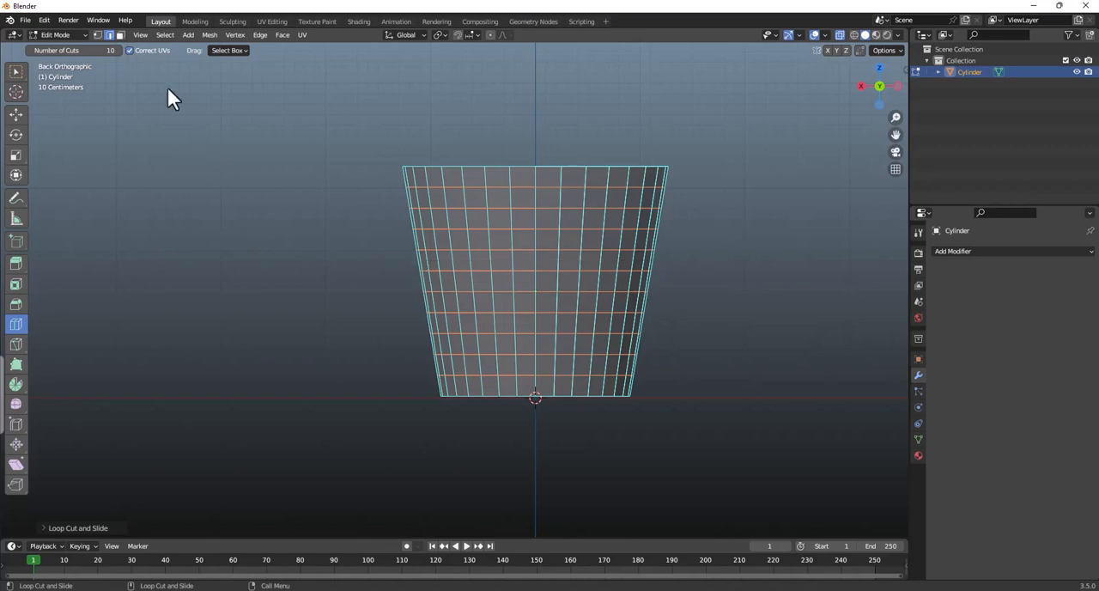
Switch to face selection with the Move tool and box-select the side faces between the top and bottom rows, then clear the selection.
left_click(120, 35)
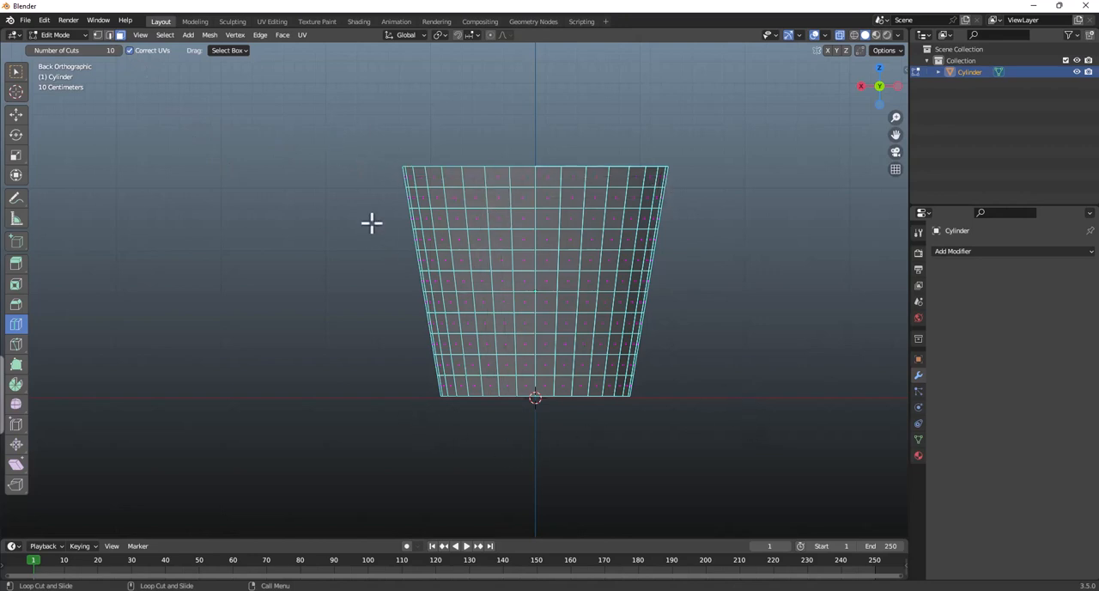
left_click(17, 116)
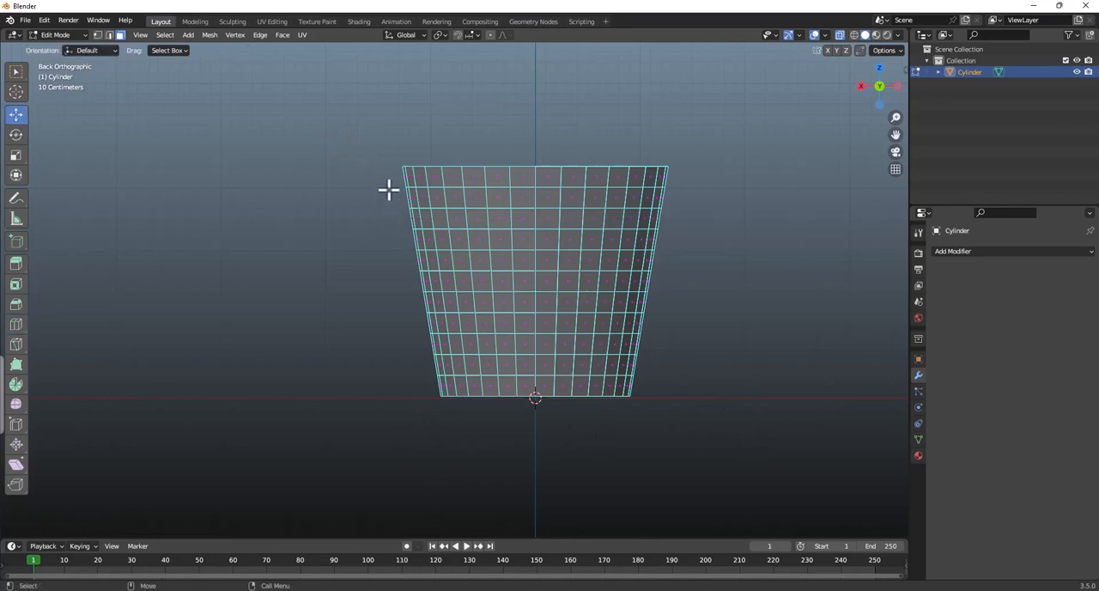
left_click_drag(388, 189, 666, 374)
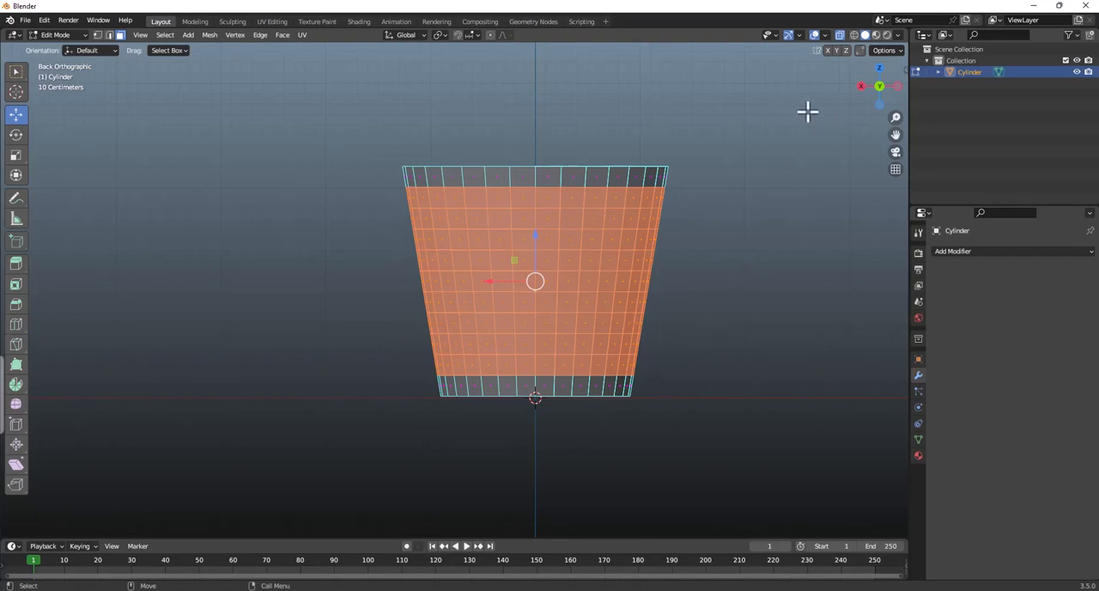
left_click(741, 218)
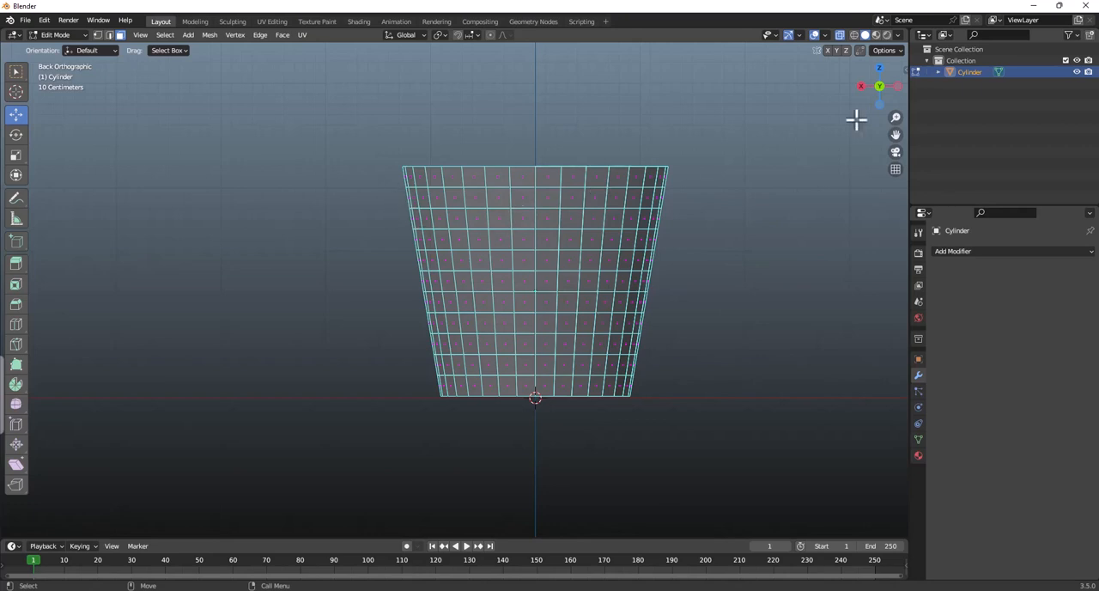
Try box-selecting the middle side faces with X-ray off, check the cylinder from another angle, and restore X-ray in the back view.
left_click(839, 36)
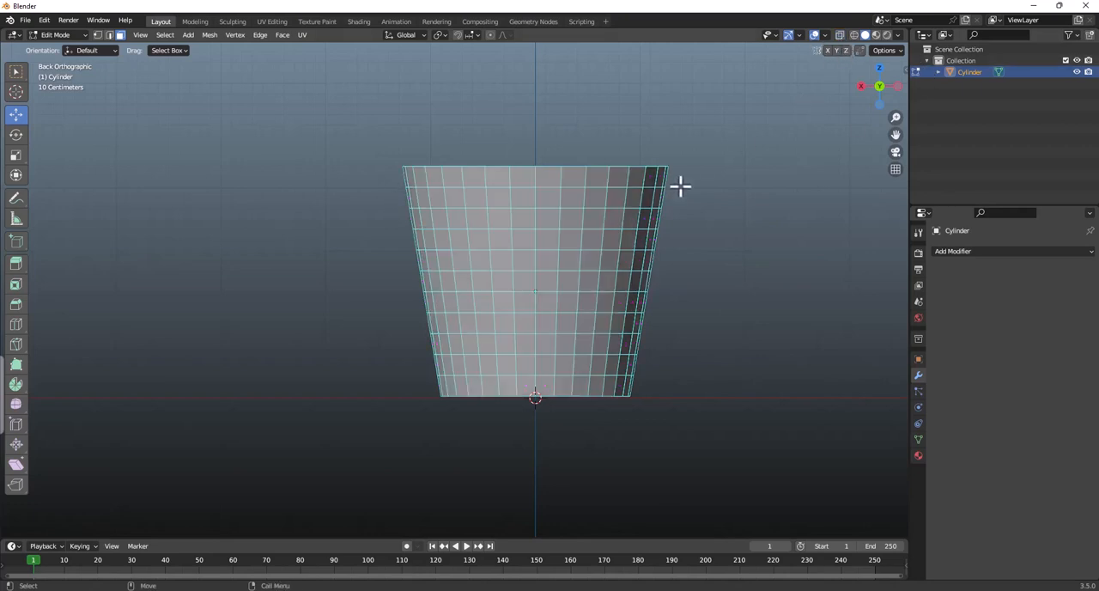
mouse_move(360, 200)
left_mouse_down()
mouse_move(645, 331)
mouse_move(728, 352)
left_mouse_up()
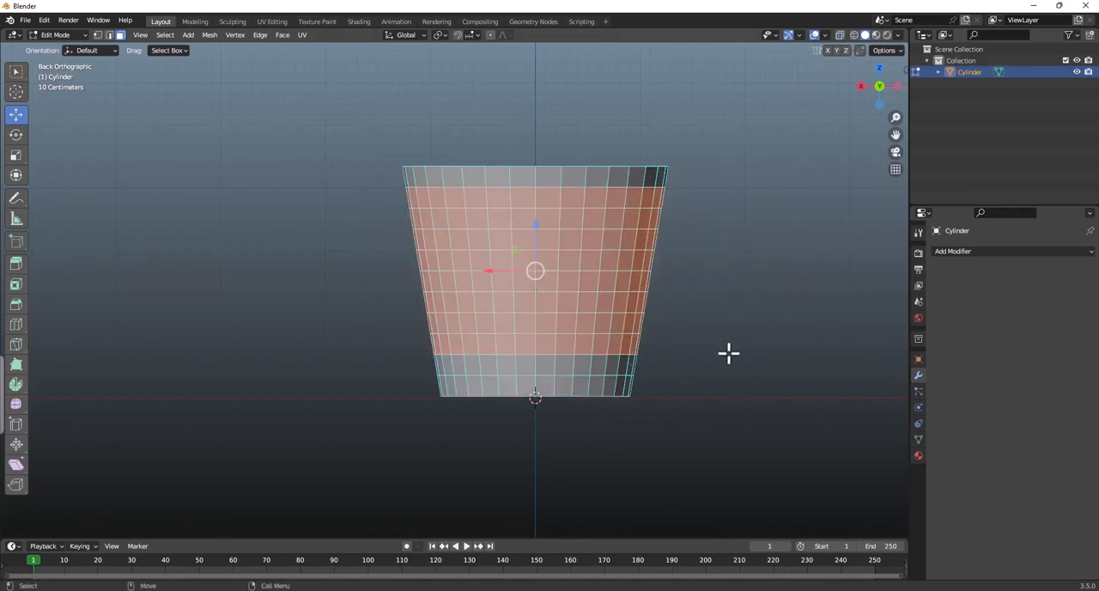
middle_click_drag(735, 246, 617, 320)
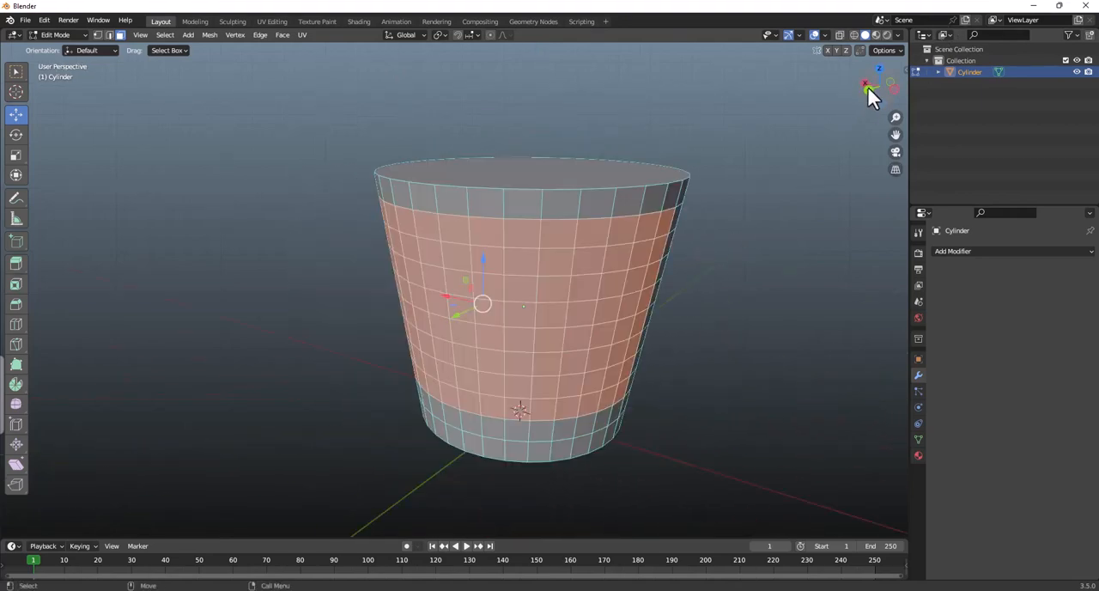
left_click(869, 89)
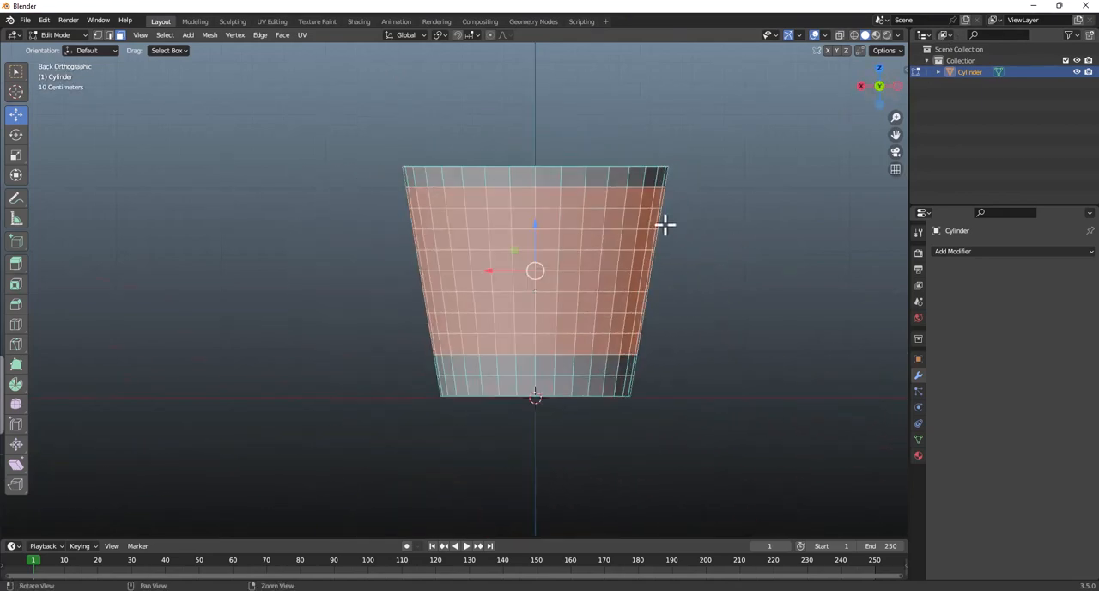
left_click(839, 35)
left_click(753, 375)
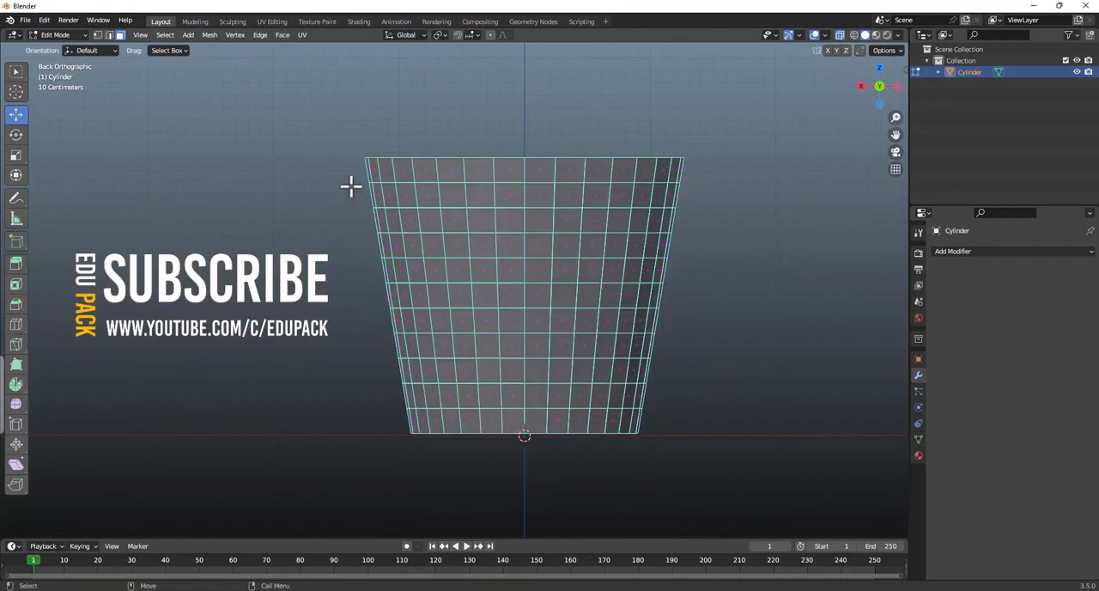
Box-select all side faces except the top and bottom rows, apply Poke Faces to them, and switch to edge selection.
left_click_drag(350, 185, 693, 404)
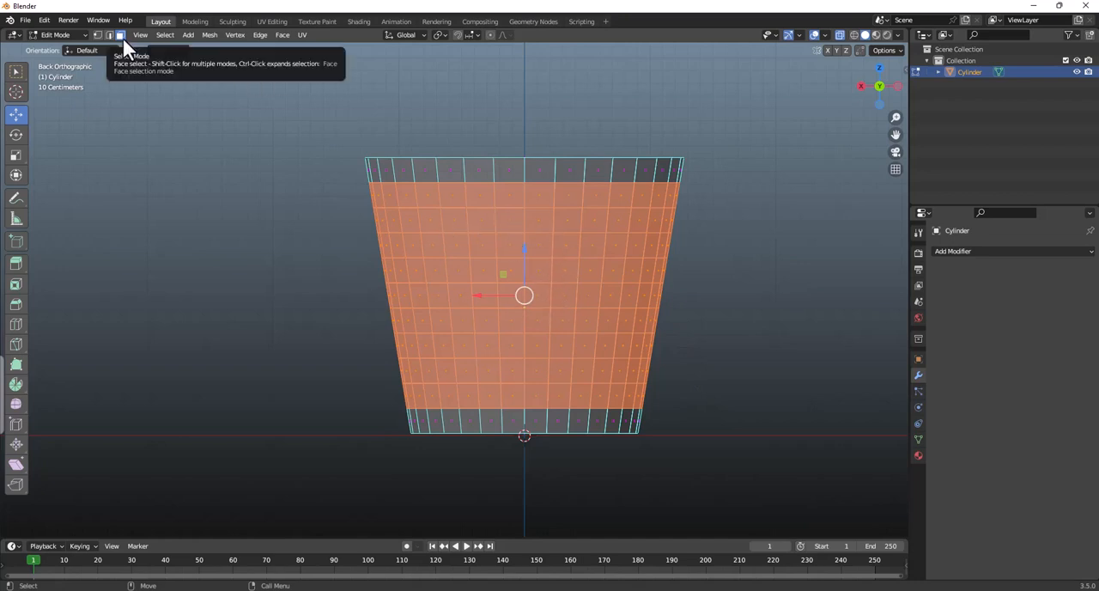
right_click(548, 262)
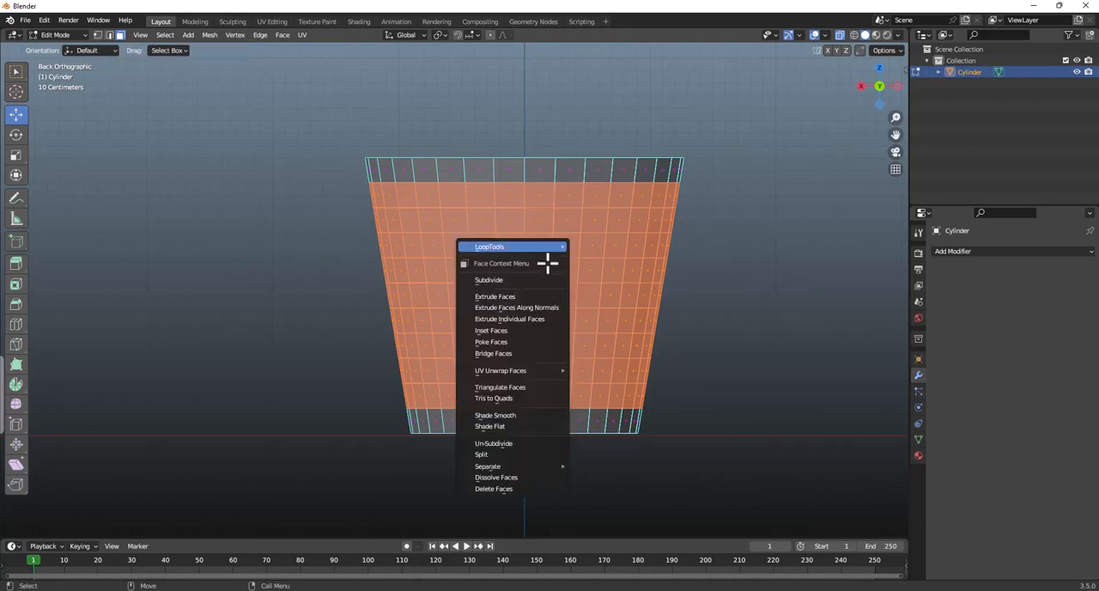
left_click(522, 340)
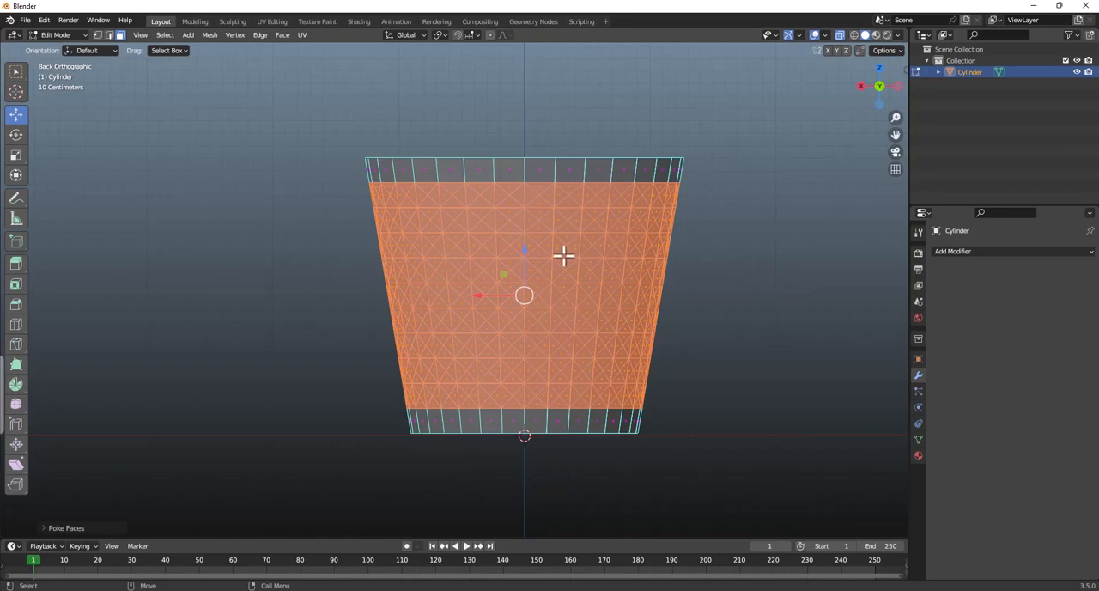
left_click(755, 291)
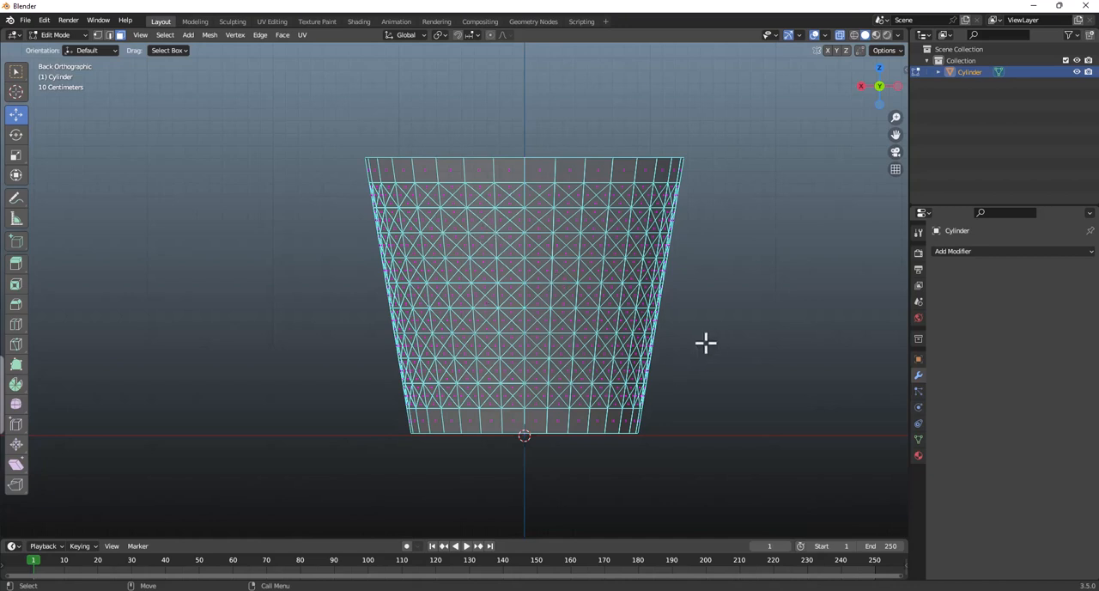
left_click(109, 35)
Check the active keymap preset in the preferences and close them.
left_click(43, 21)
left_click(67, 185)
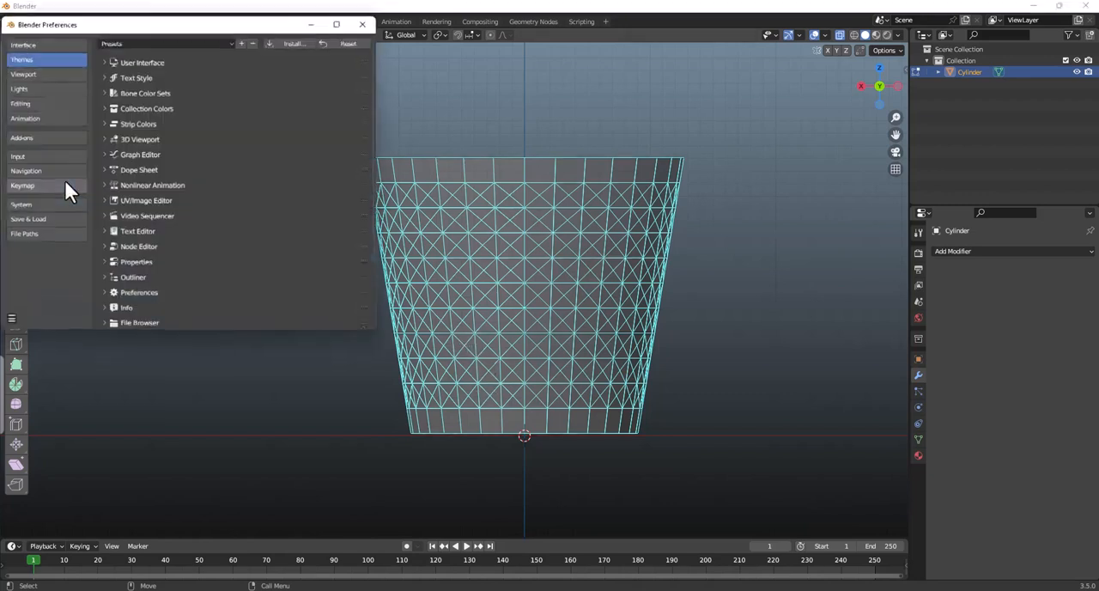
left_click_drag(128, 26, 478, 168)
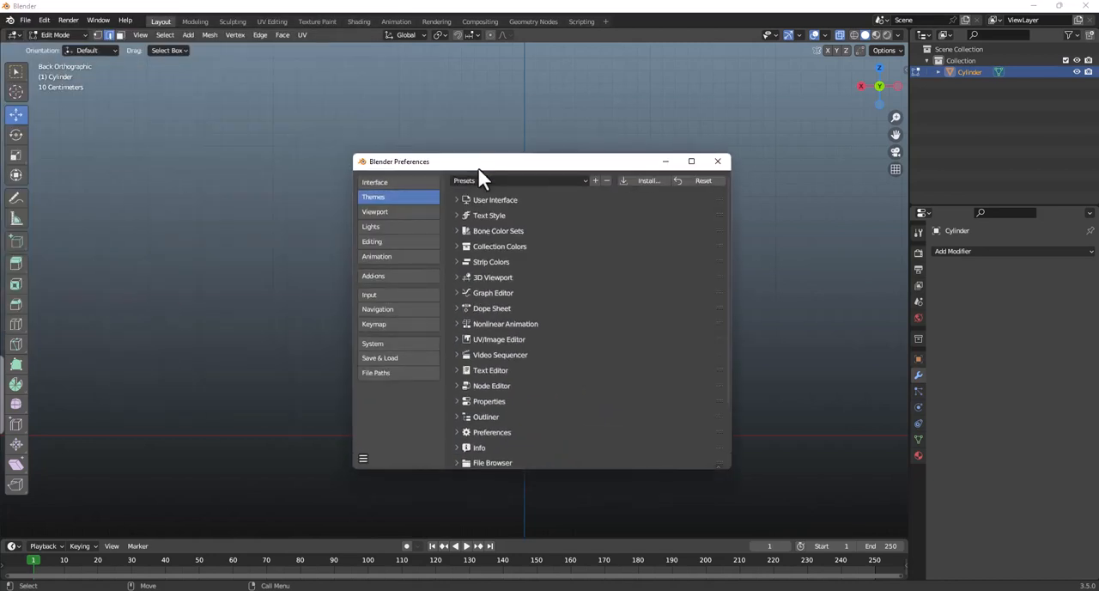
left_click(391, 323)
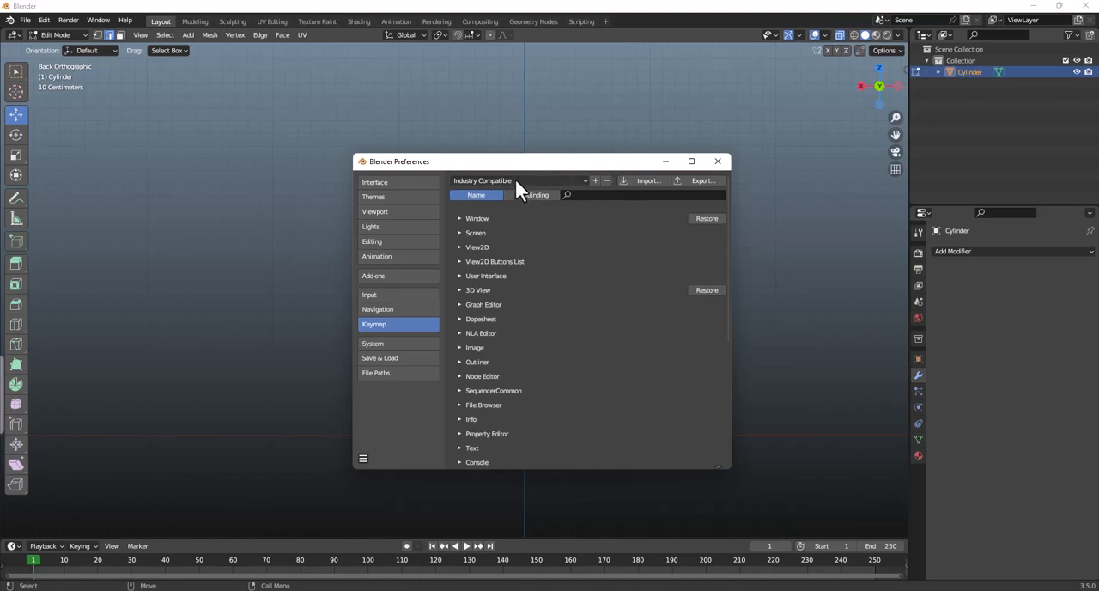
left_click_drag(555, 169, 517, 183)
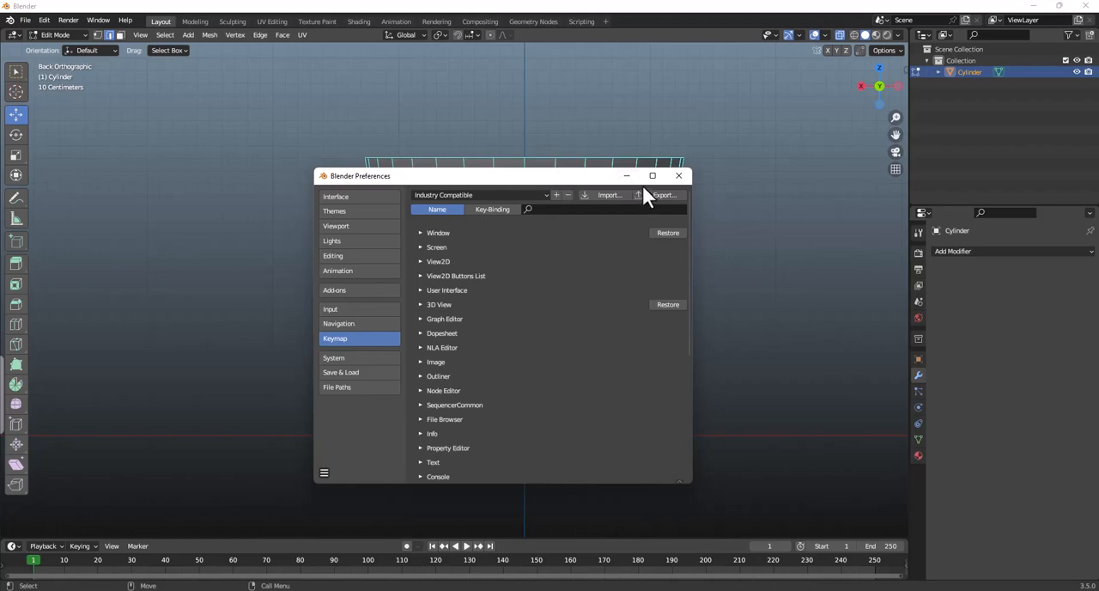
left_click(678, 176)
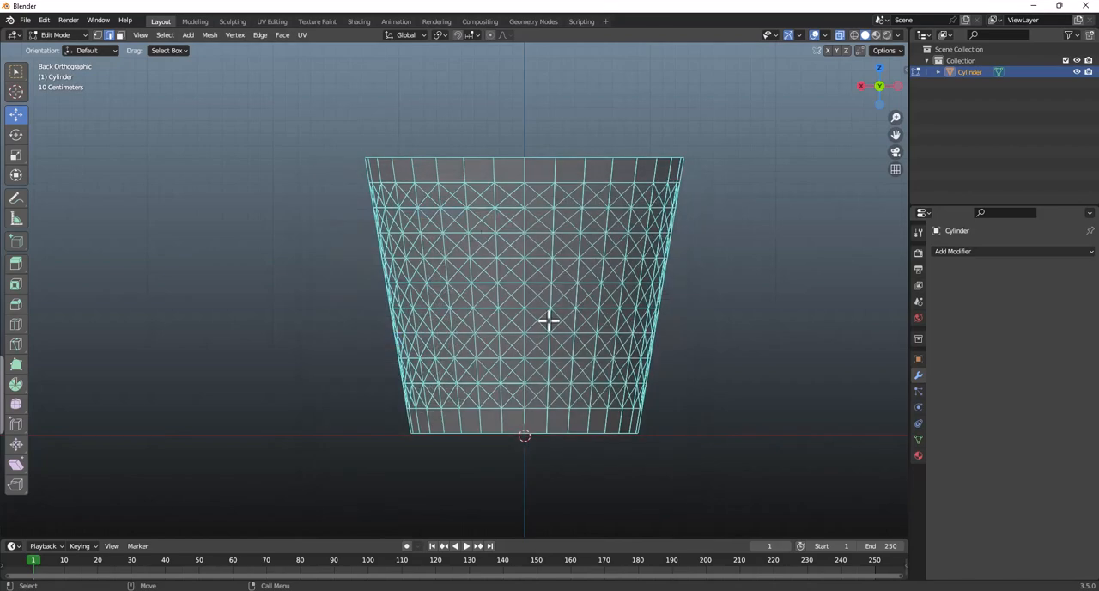
Select the diagonal edges forming one diamond in the lower part of the poked side wall.
scroll(543, 361, "up", 2)
middle_click_drag(618, 411, 569, 363, "shift")
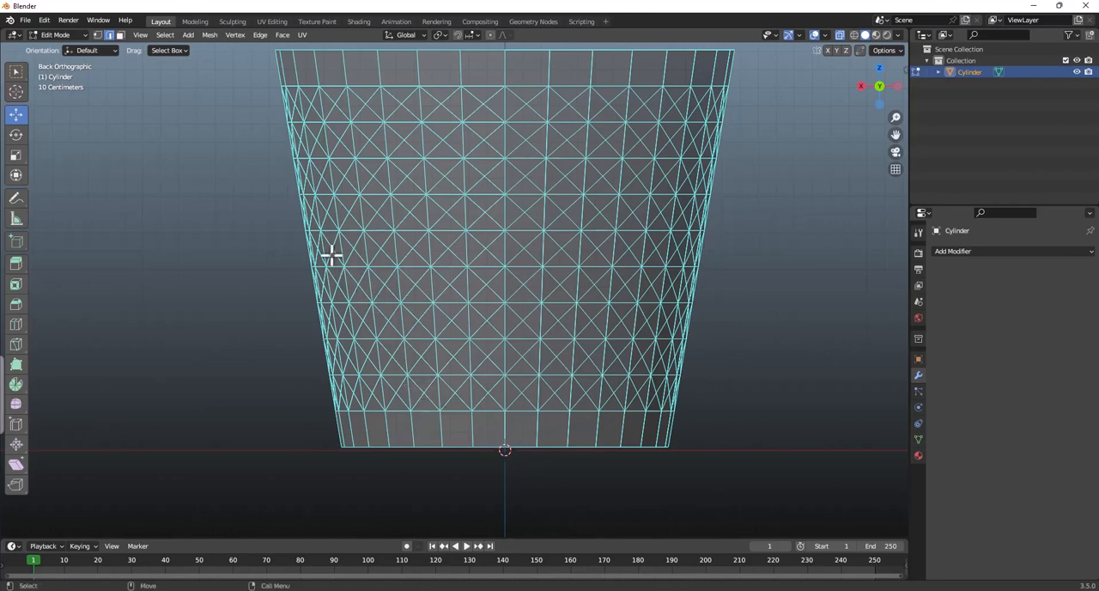
left_click(453, 377)
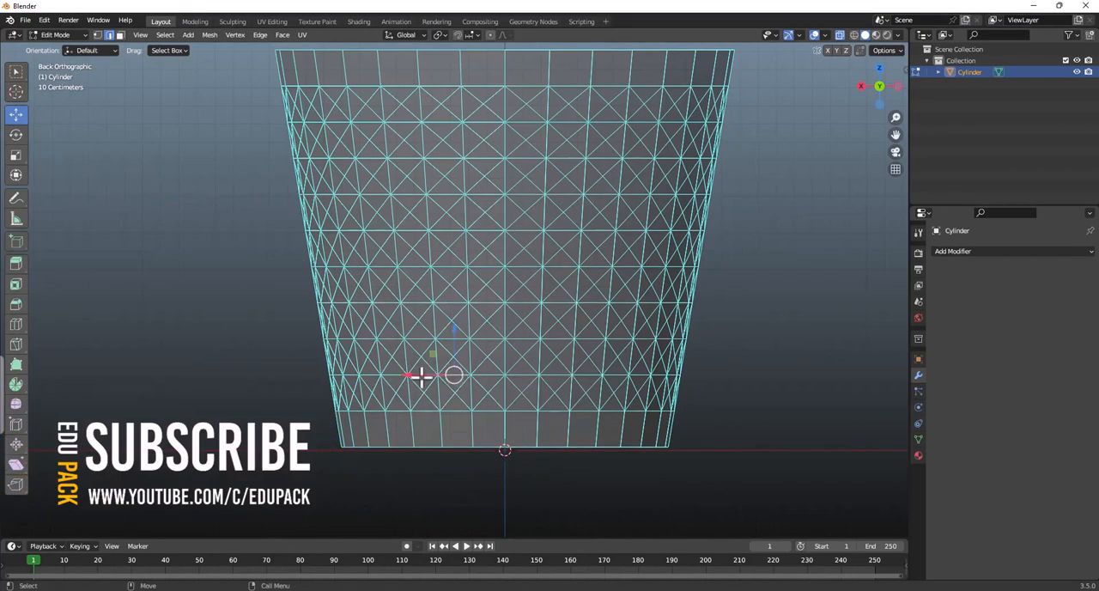
left_click(480, 384)
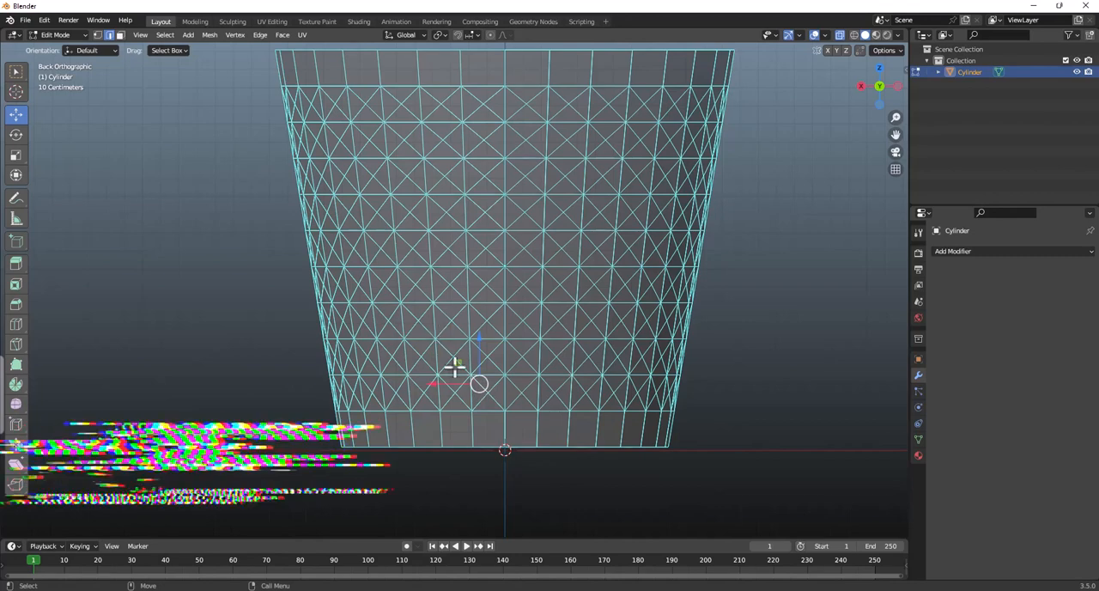
left_click(385, 348)
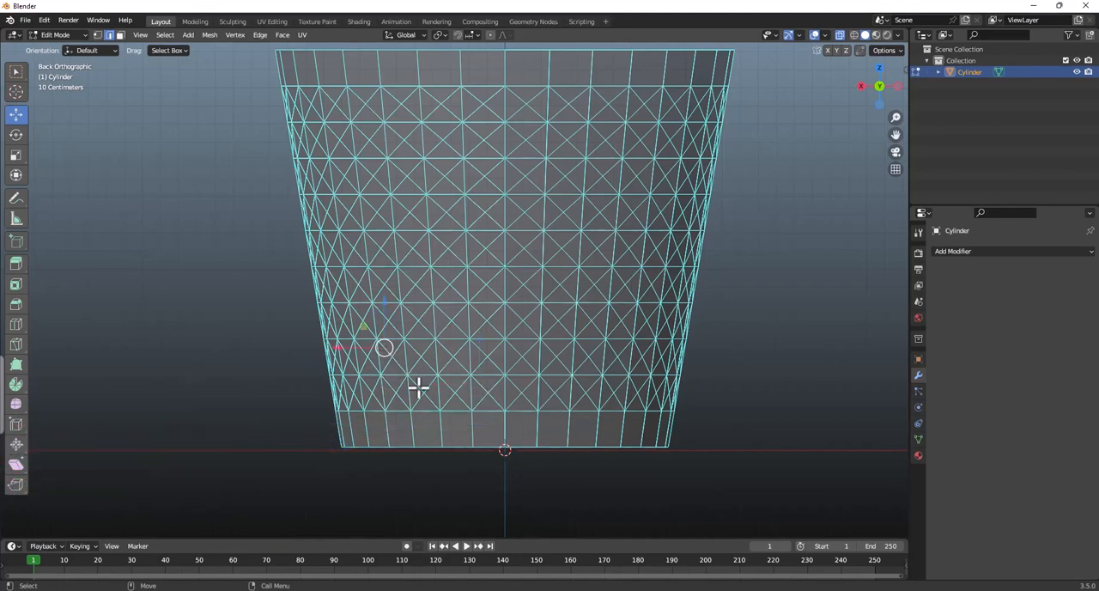
scroll(386, 345, "up", 2)
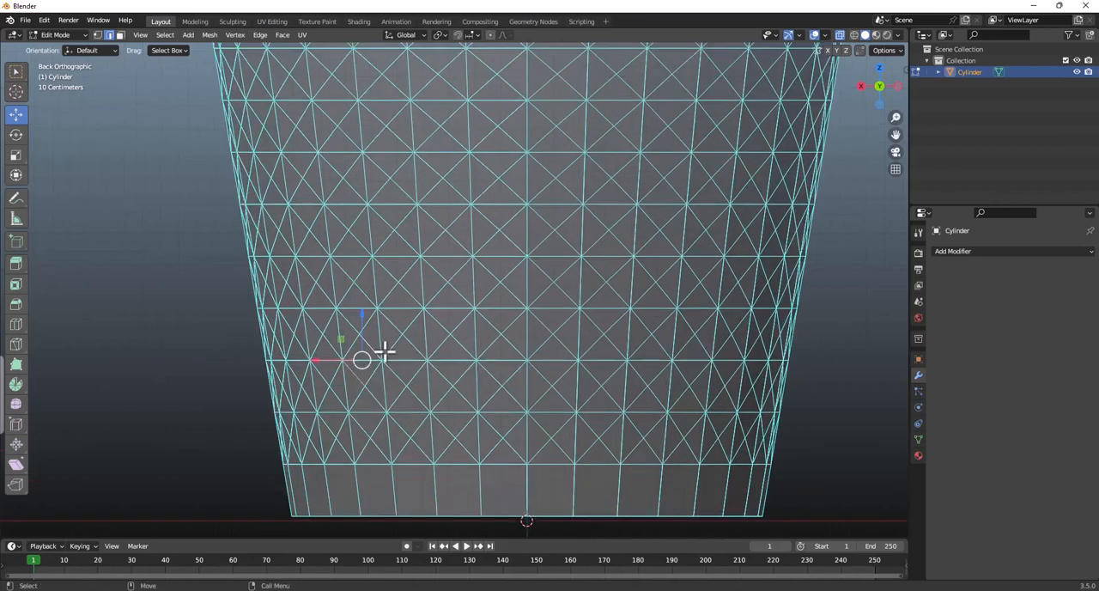
middle_click_drag(384, 351, 493, 346, "shift")
scroll(501, 346, "up", 1)
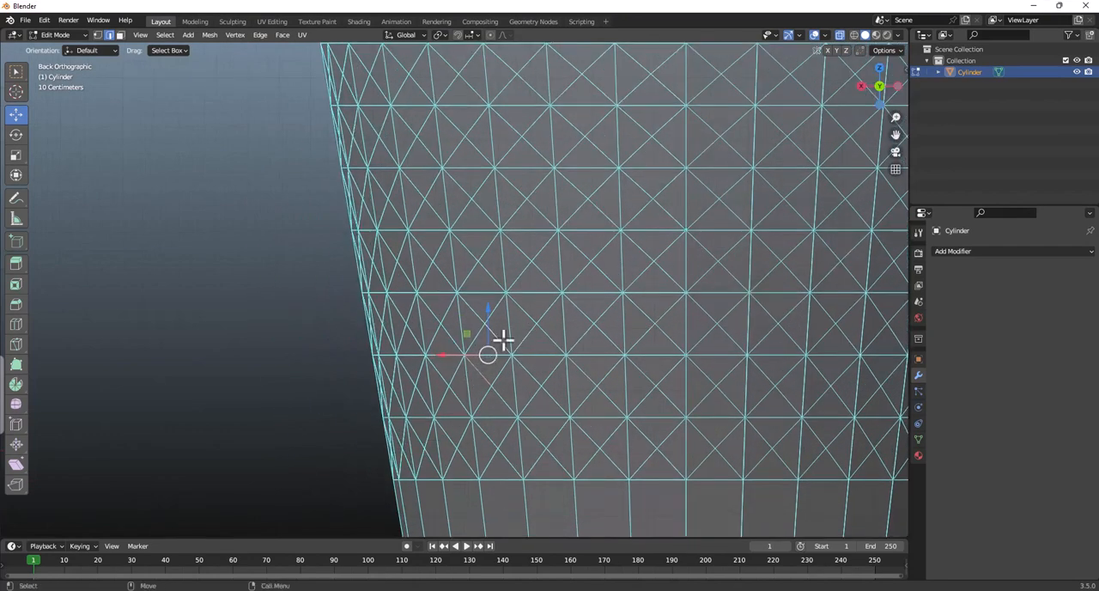
left_click(472, 386, "shift")
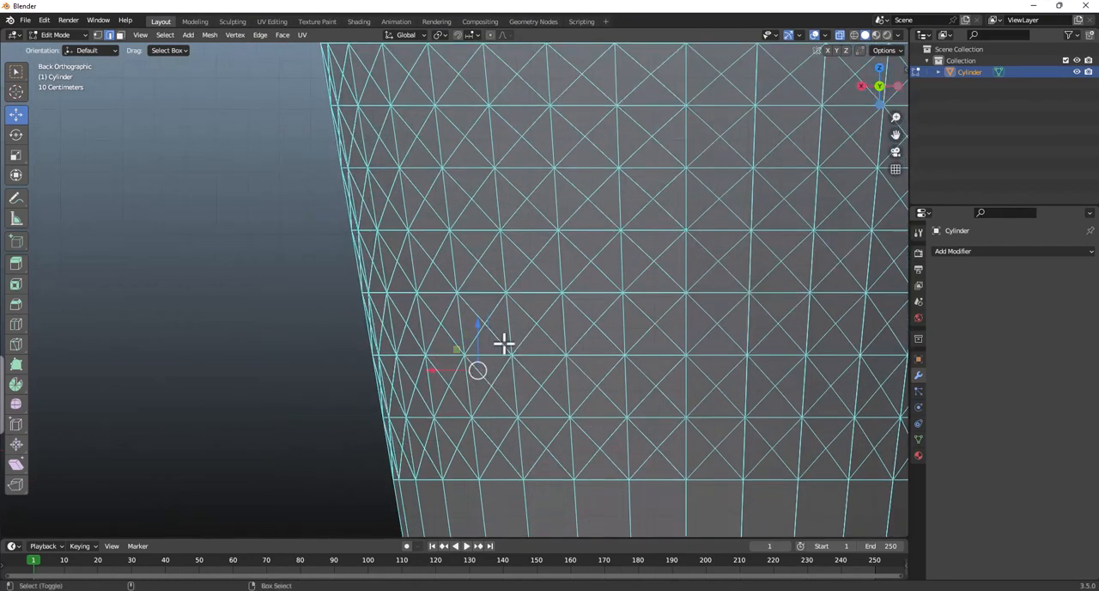
key("ctrl+z")
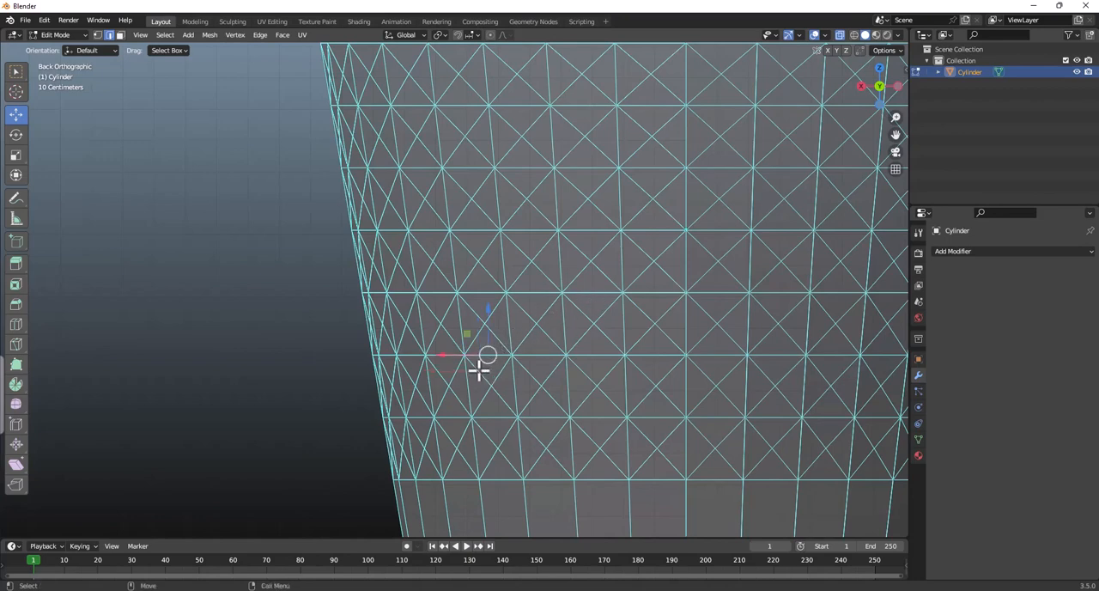
key("Home")
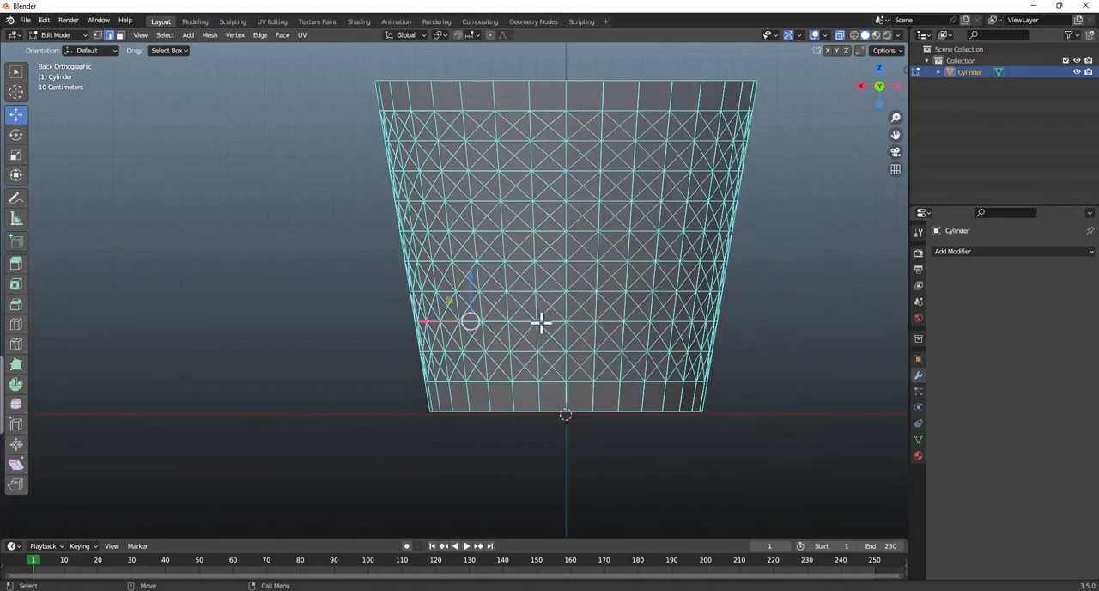
middle_click_drag(539, 321, 505, 322, "shift")
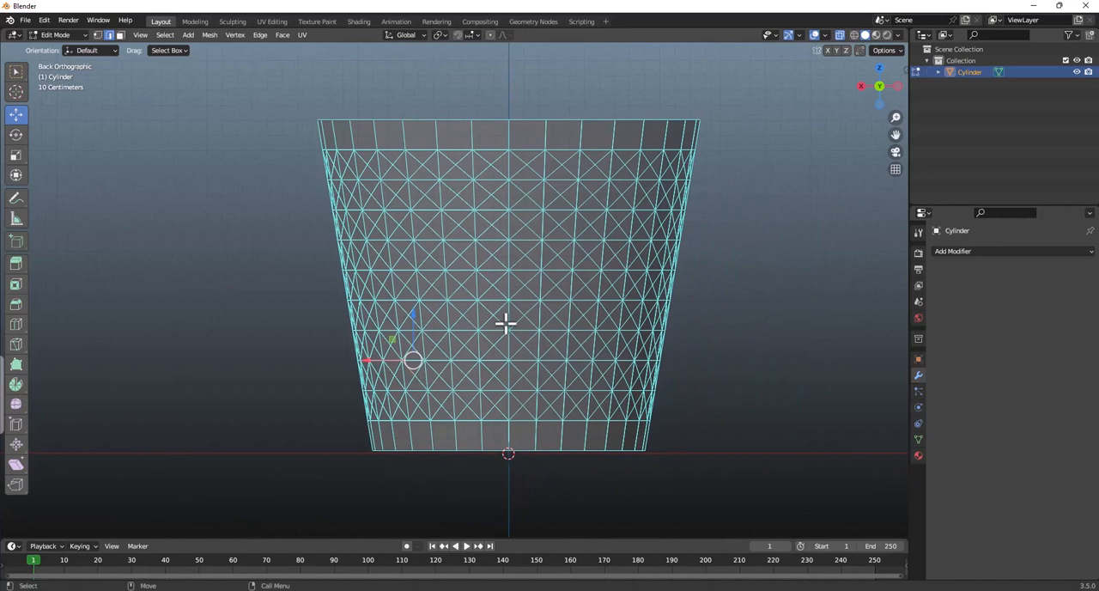
key("F3")
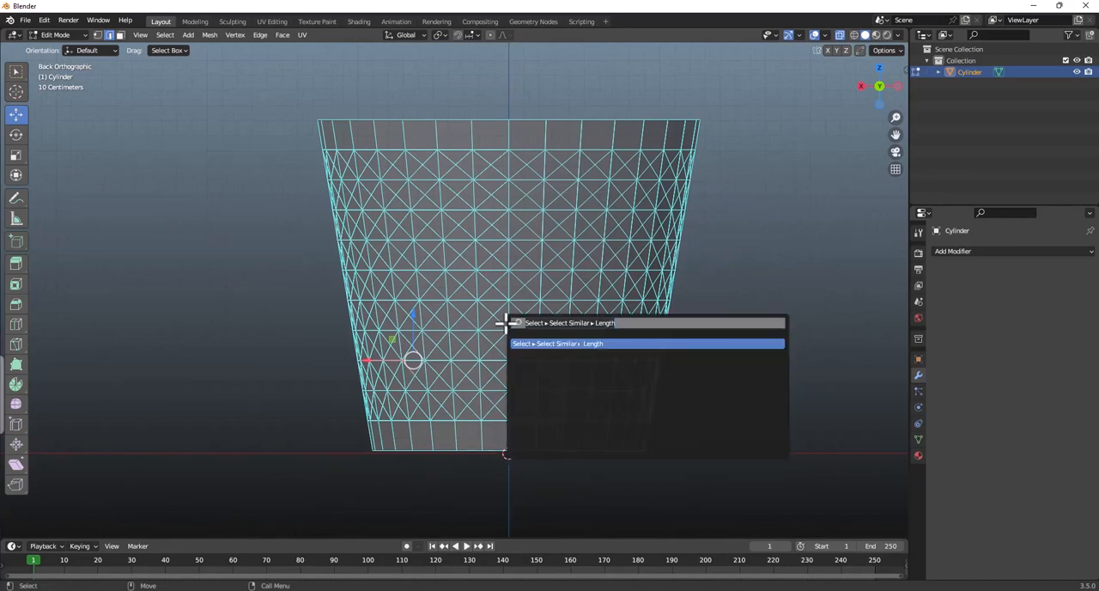
key("BackSpace")
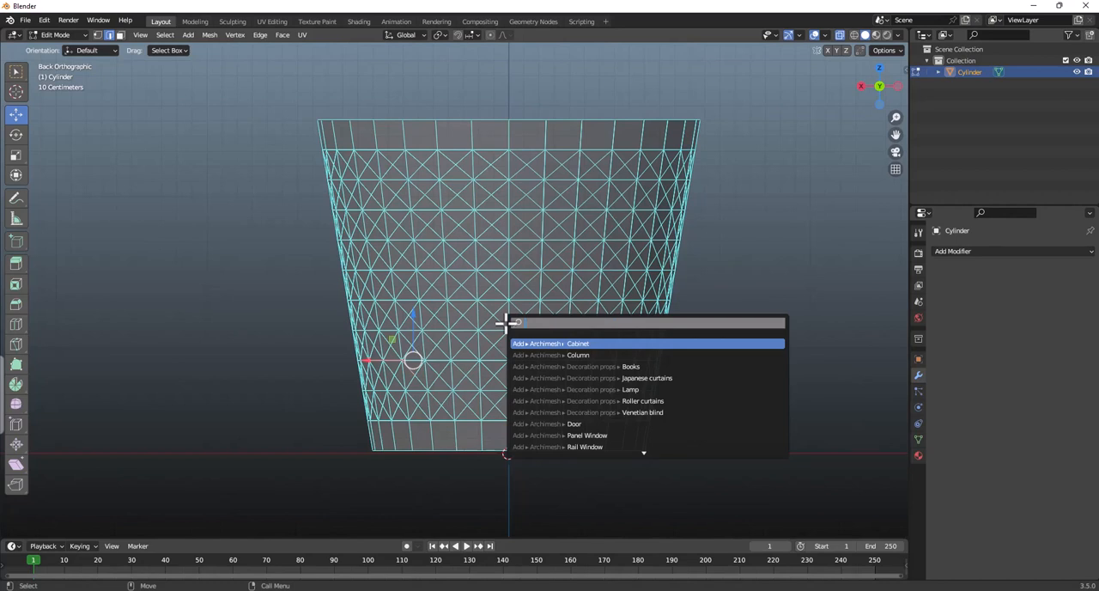
type("l")
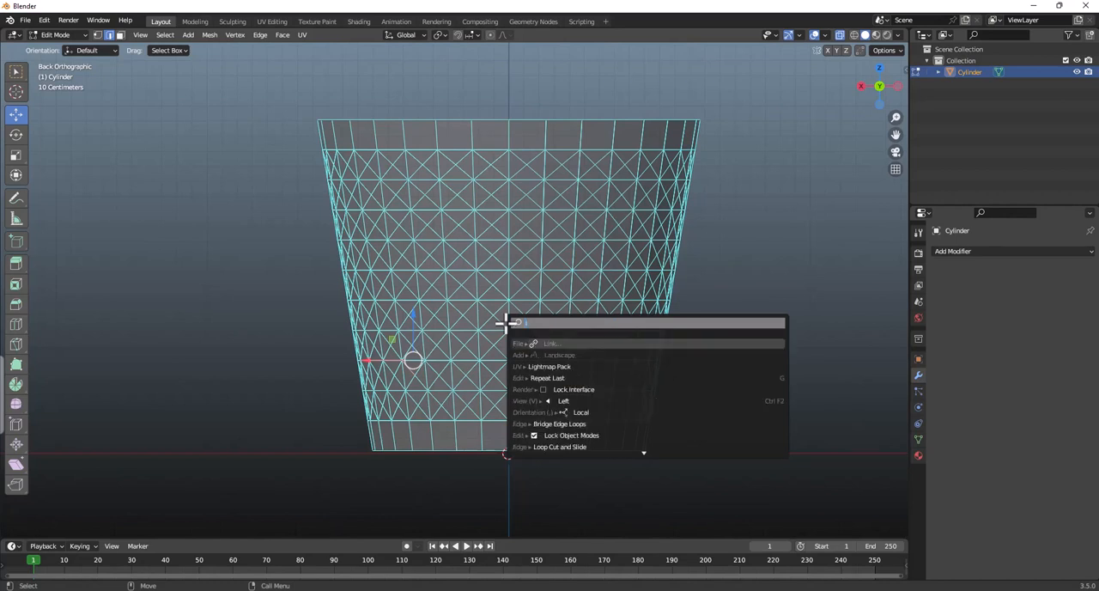
type("en")
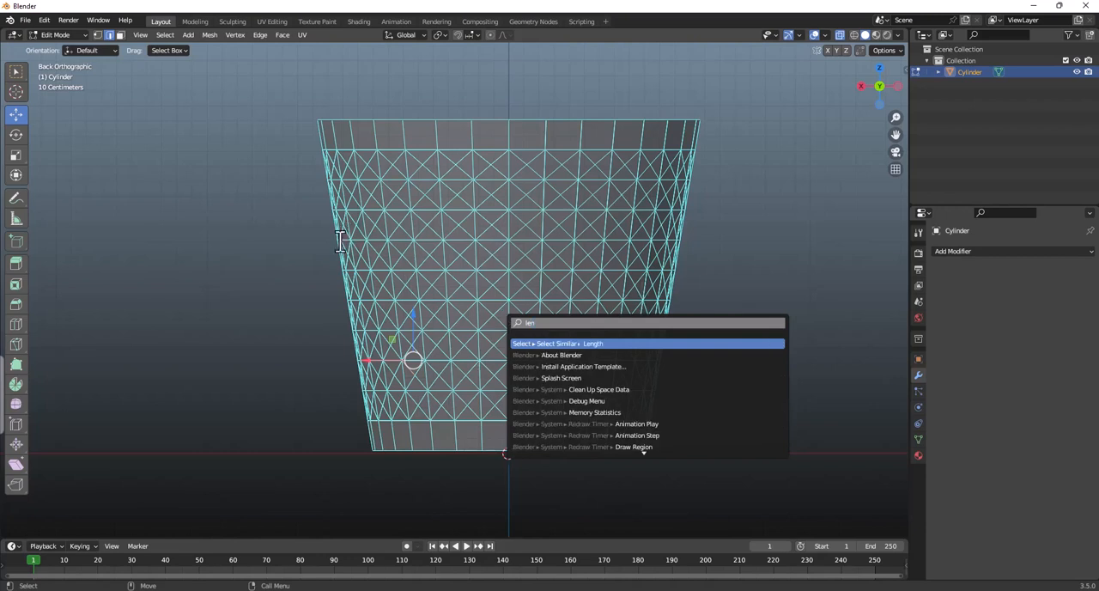
left_click(317, 226)
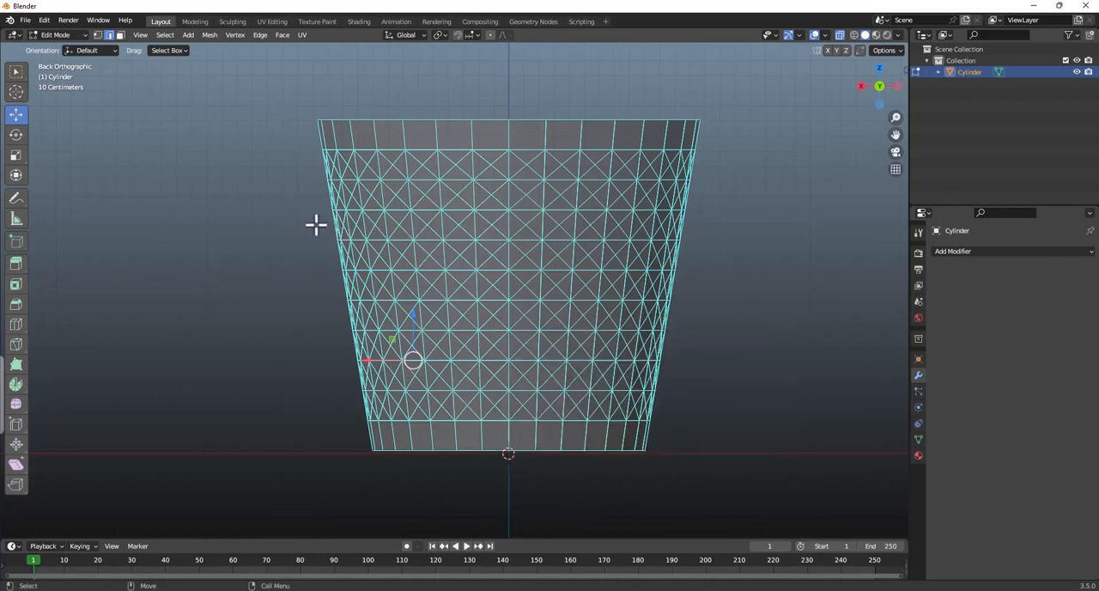
Extend the selection to all diagonal edges of the side wall using Select Similar by Length.
left_click(165, 35)
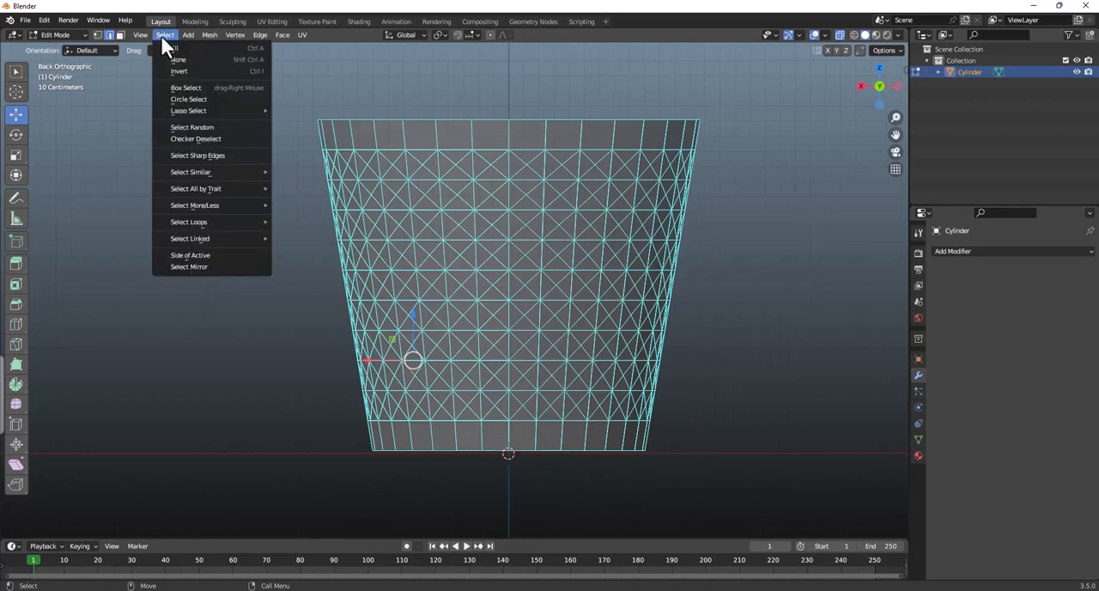
mouse_move(178, 170)
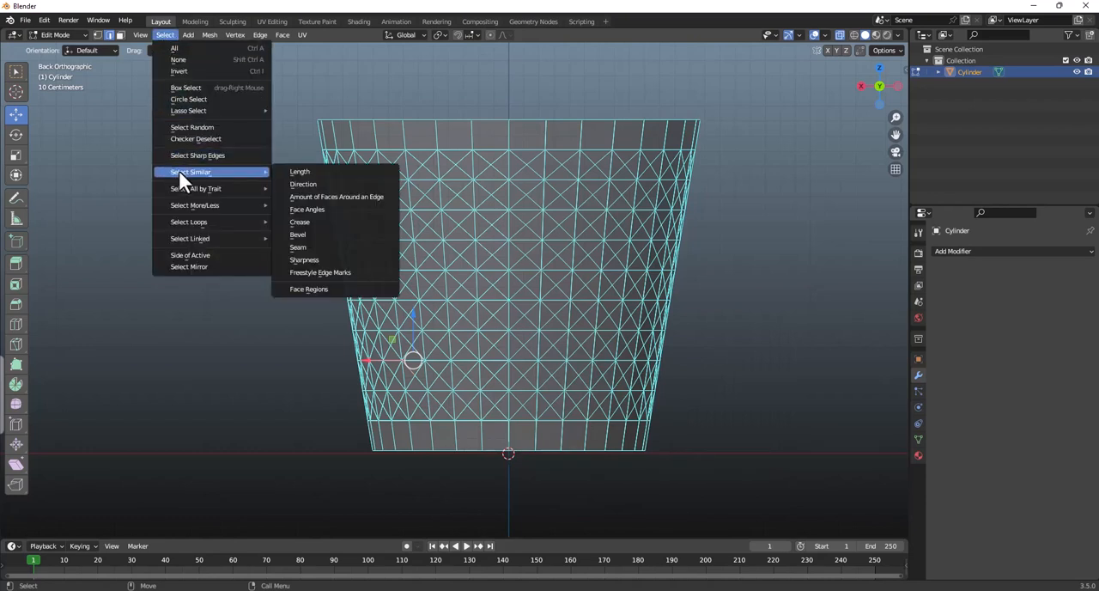
left_click(323, 172)
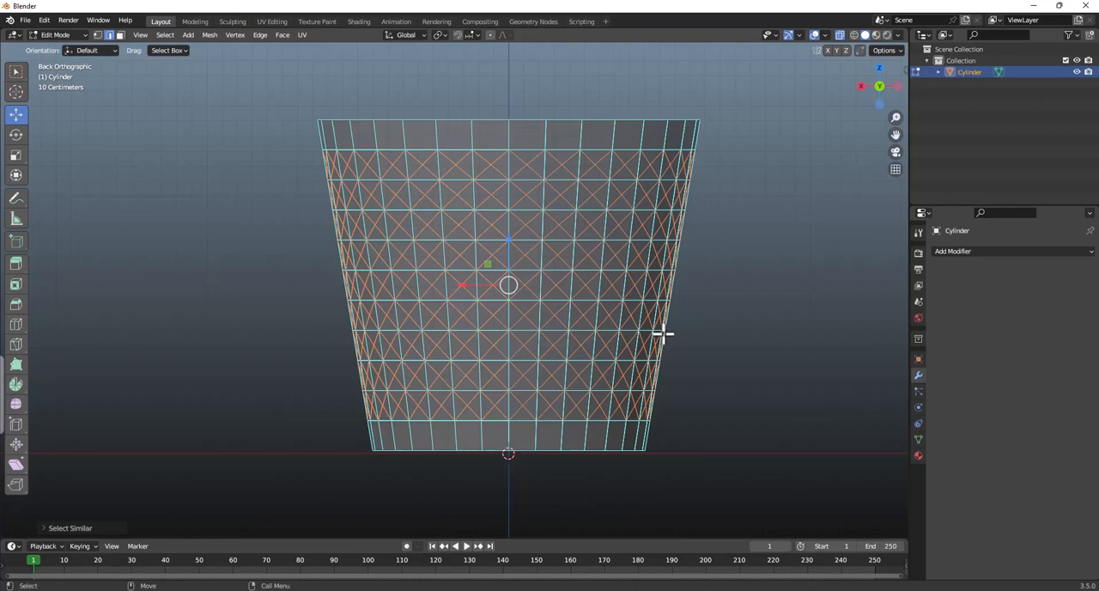
Invert the edge selection and box-deselect the edges of the top and bottom bands.
left_click(162, 36)
left_click(168, 35)
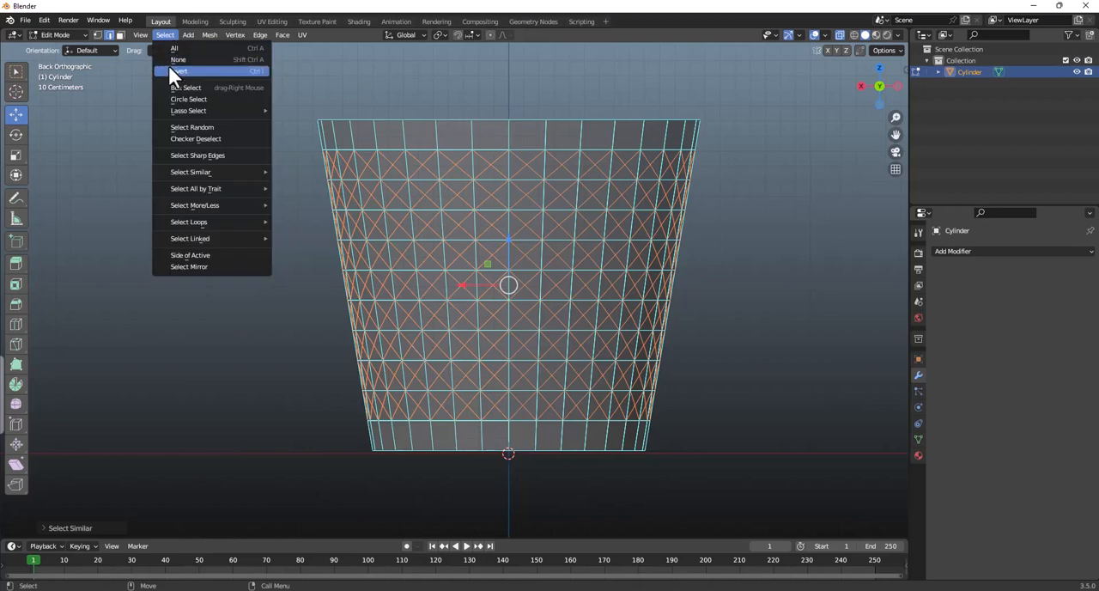
left_click(170, 69)
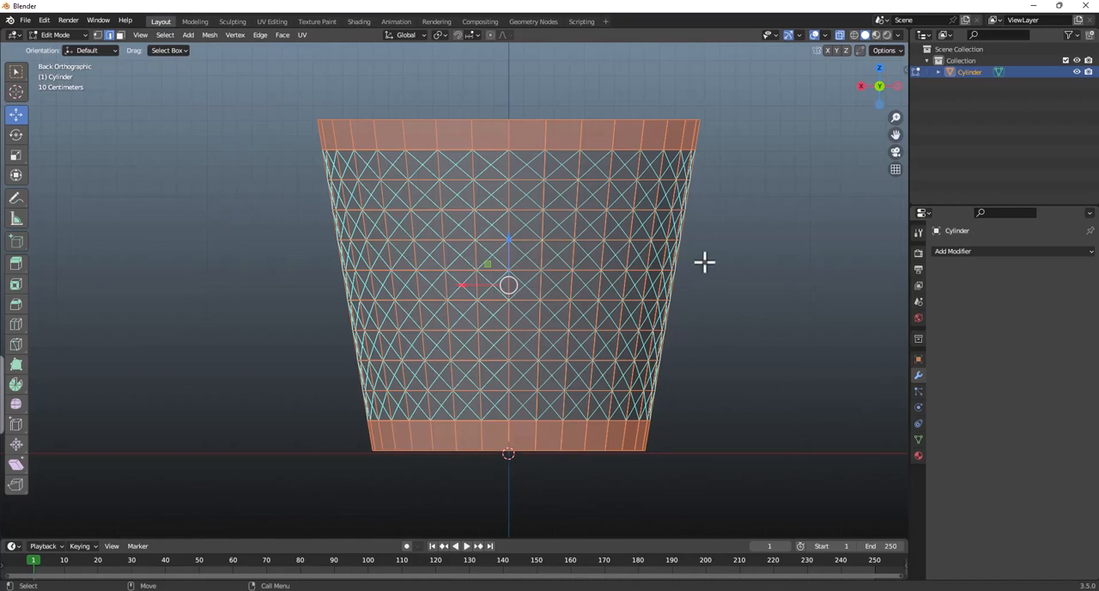
middle_click_drag(766, 226, 726, 232, "shift")
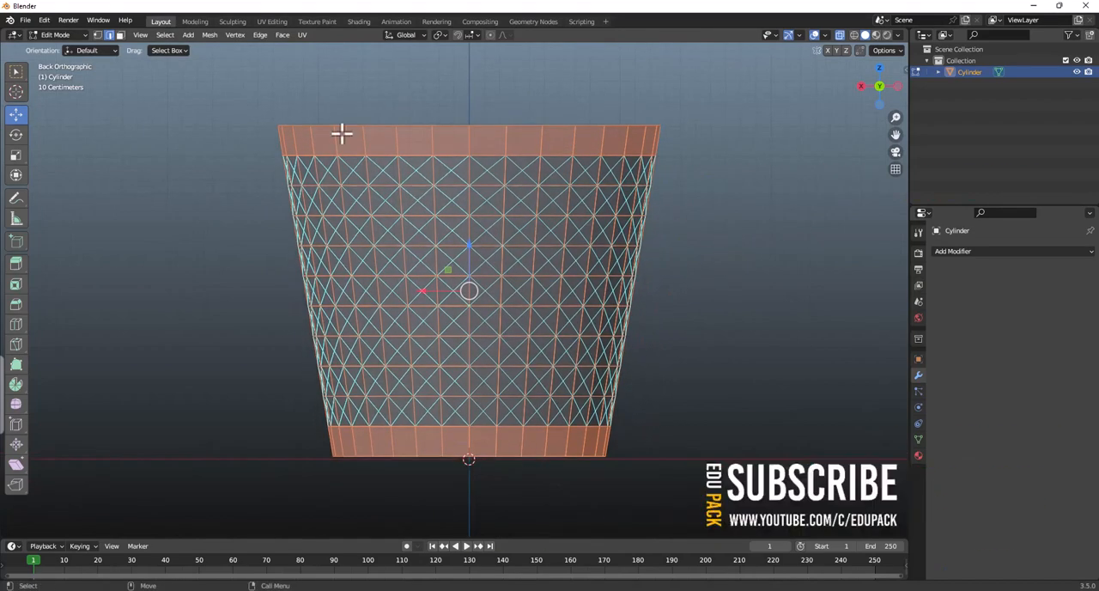
left_click_drag(243, 103, 706, 157)
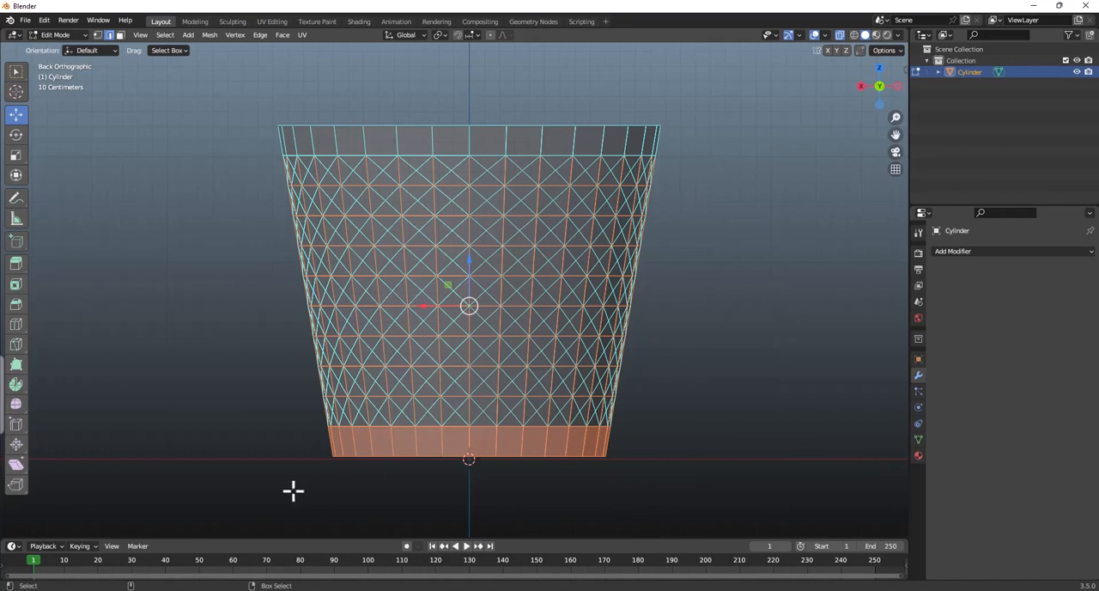
left_click_drag(292, 490, 707, 429, "ctrl")
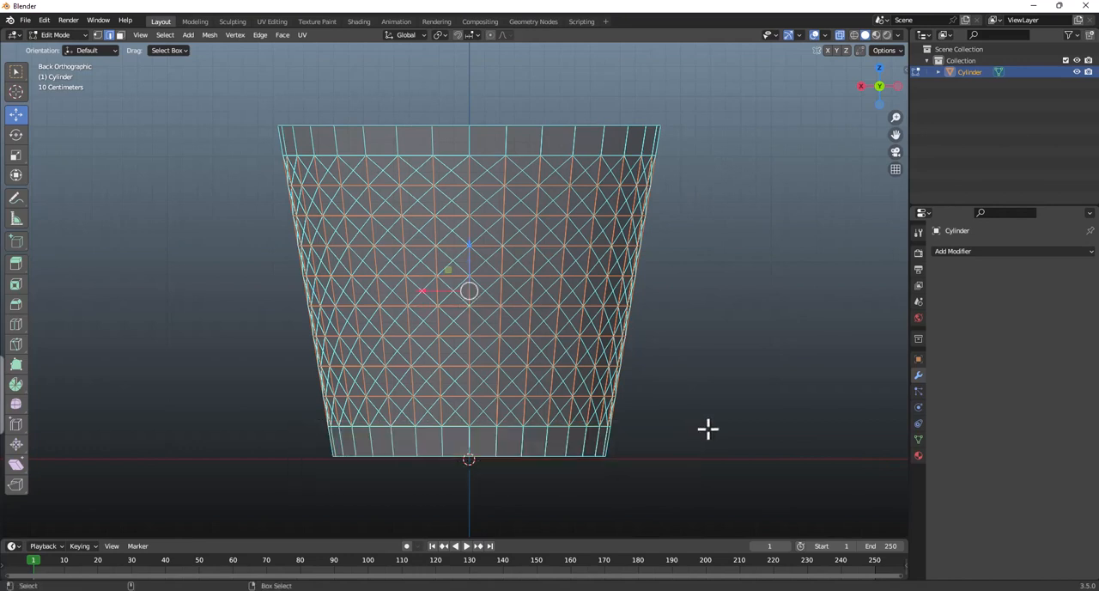
Dissolve the selected horizontal and vertical edges so only the diagonal edges remain in the side wall.
right_click(497, 255)
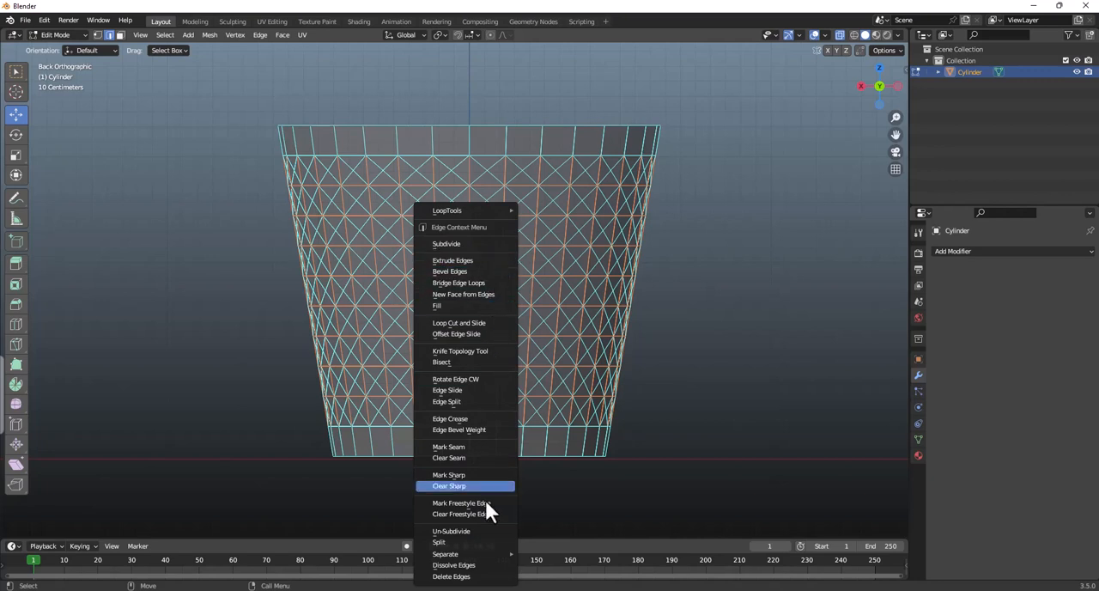
left_click(498, 567)
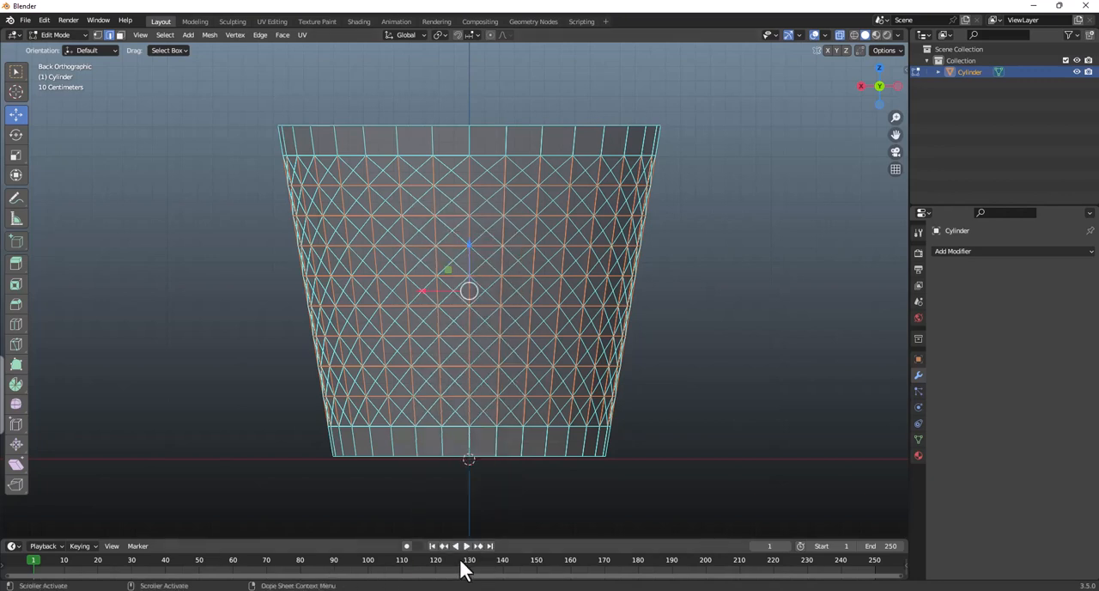
right_click(486, 368)
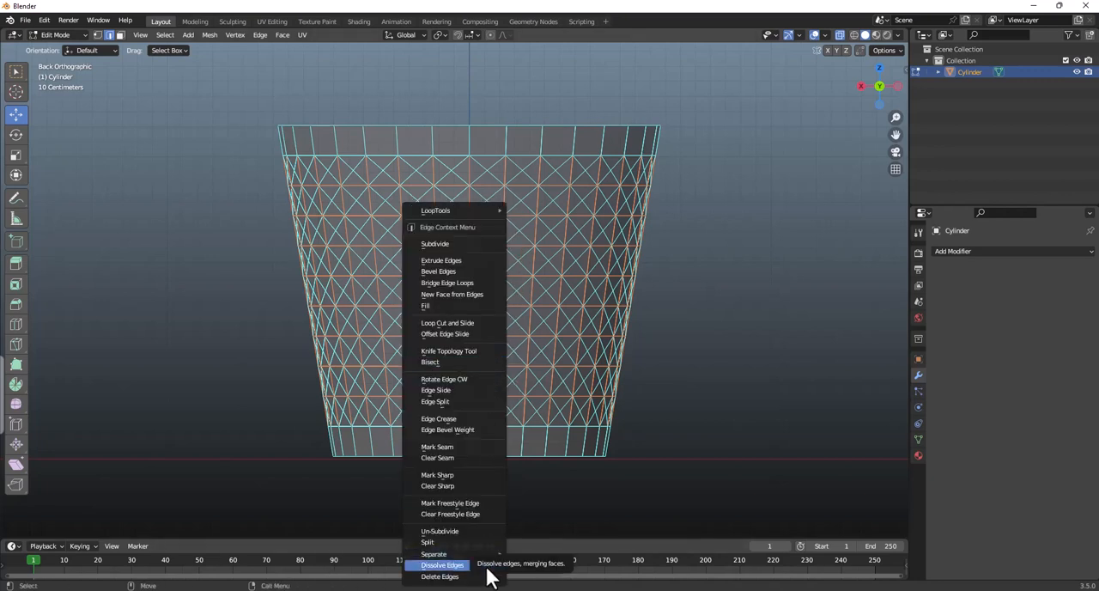
left_click(466, 568)
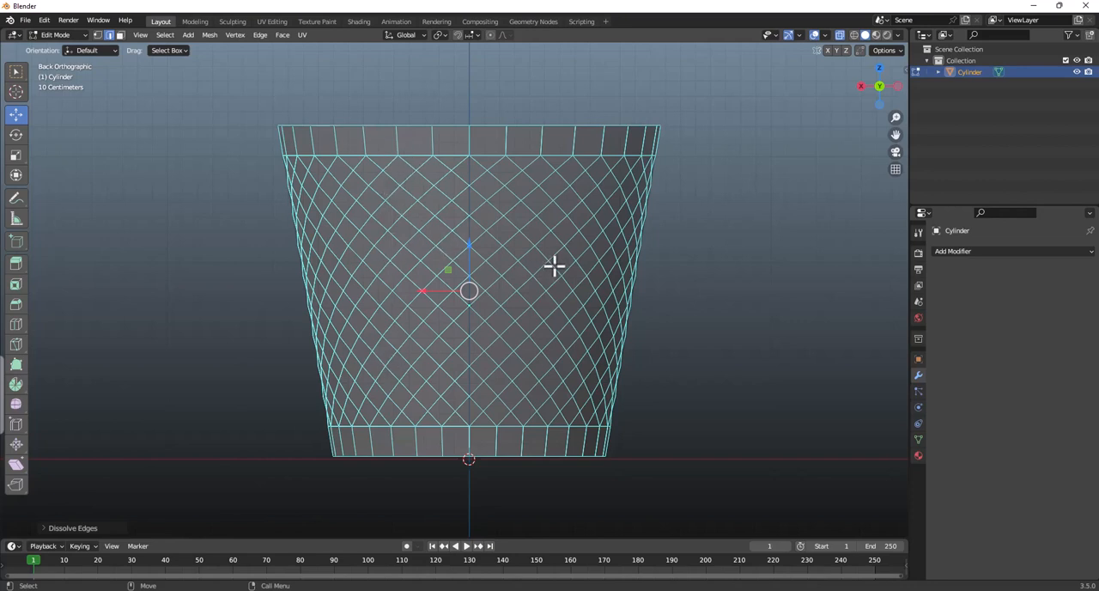
Box-select all diamond faces between the top and bottom bands in face selection mode and activate the Inset Faces tool.
middle_click_drag(701, 282, 709, 263, "shift")
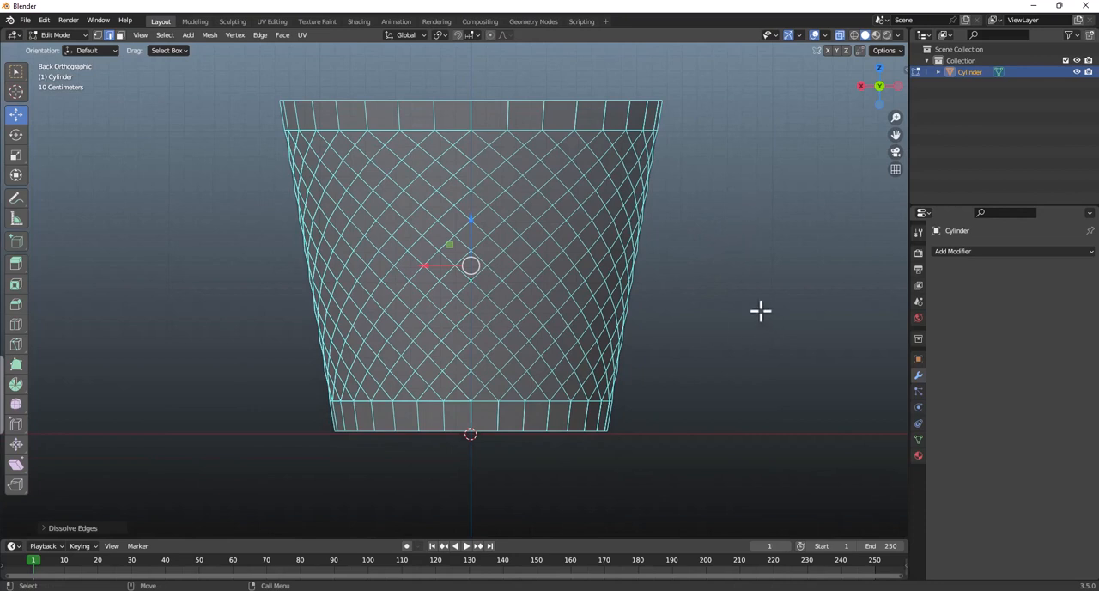
left_click(120, 35)
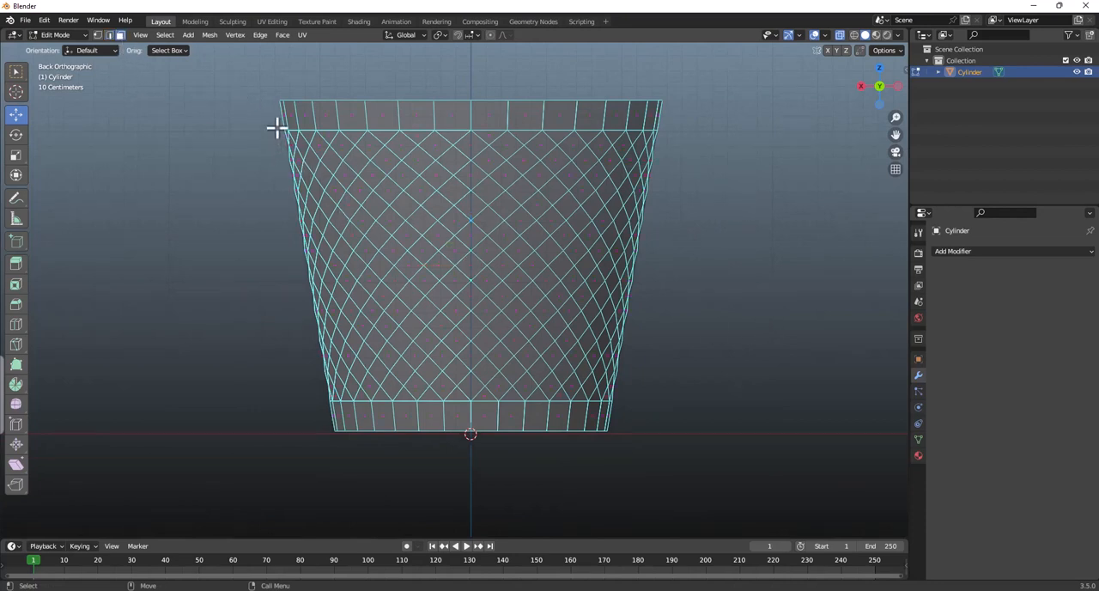
left_click_drag(276, 127, 660, 405)
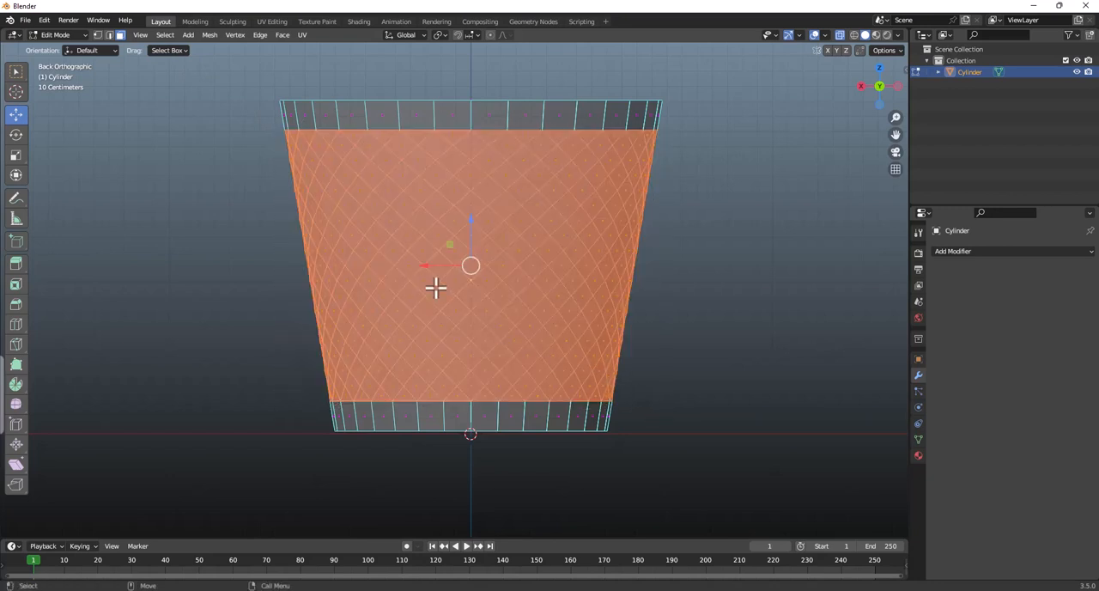
left_click(20, 286)
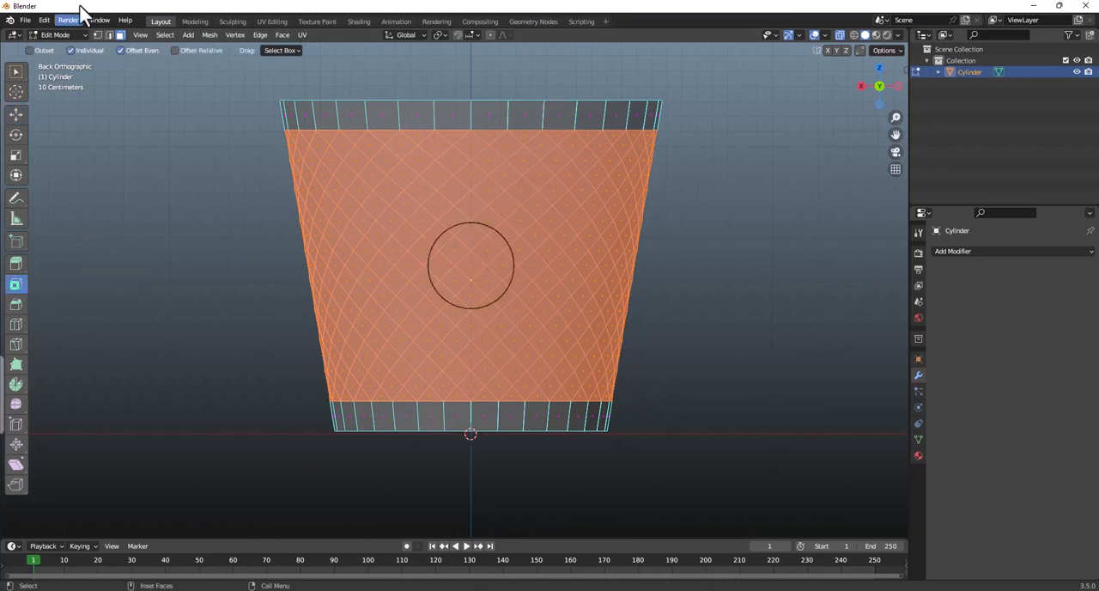
Try insetting the selected diamond faces as one region with Individual off, undo the inset, and turn Individual back on.
left_click(71, 53)
left_click_drag(601, 364, 600, 349)
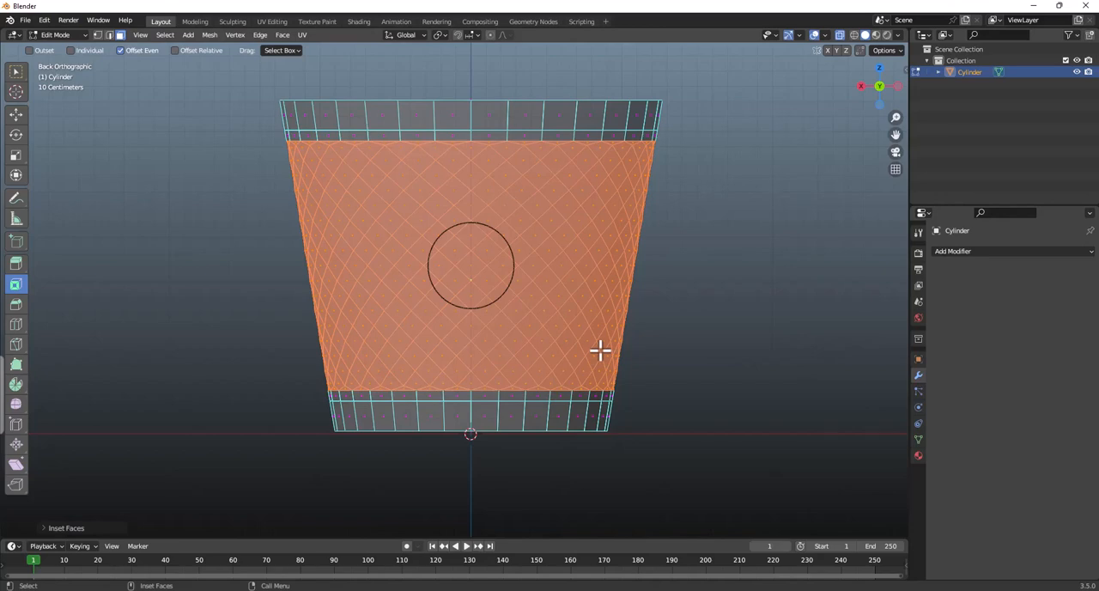
key("ctrl+z")
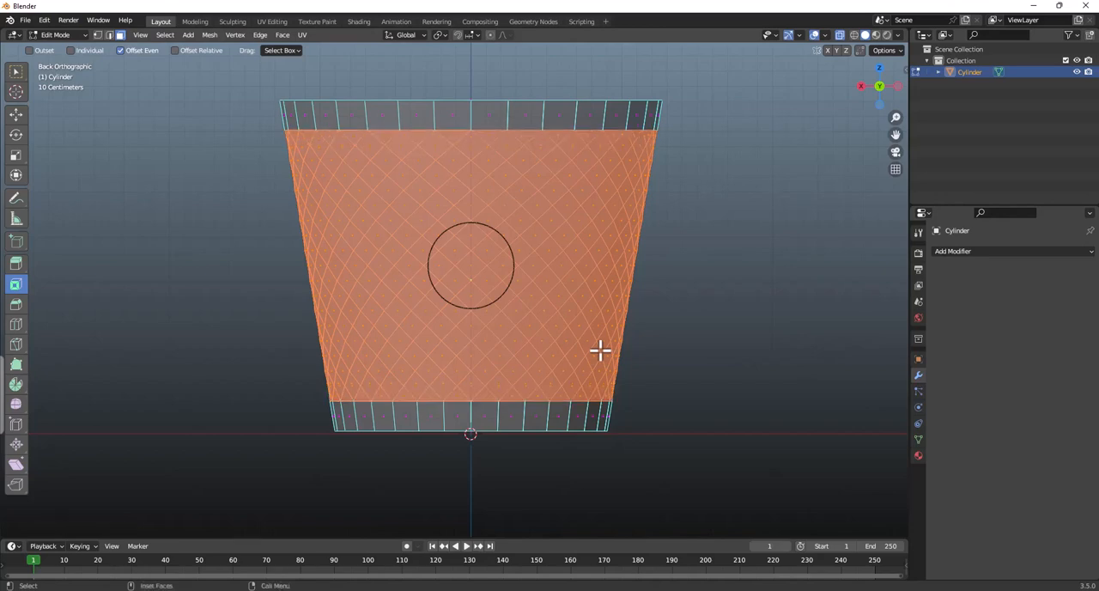
left_click(72, 50)
Inset each selected diamond face individually by about 0.019 m and delete the inner faces to open the holes.
left_click_drag(581, 356, 579, 353)
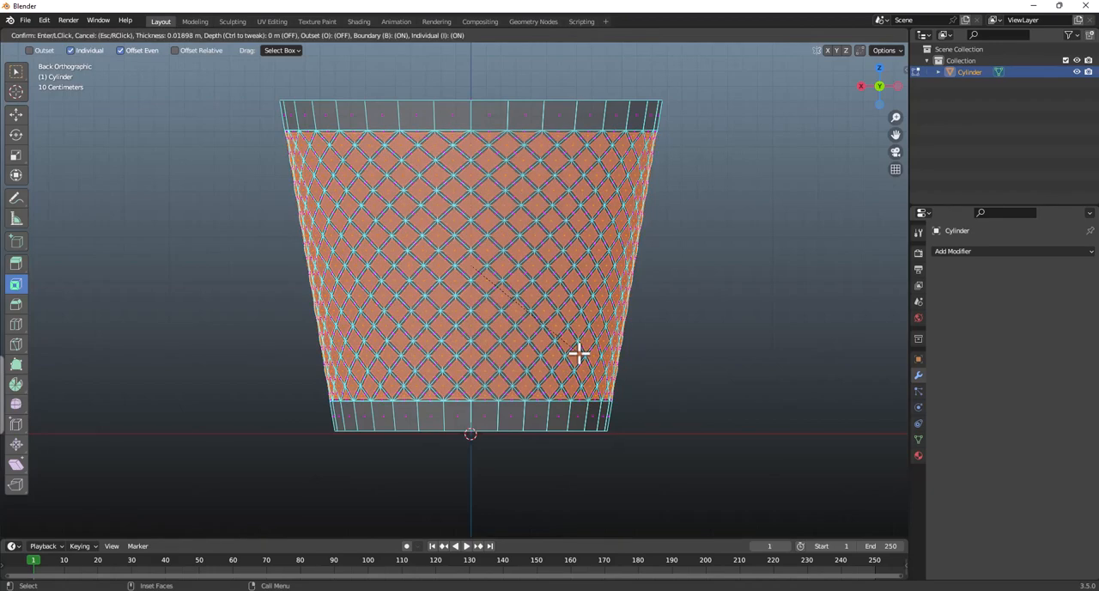
left_click_drag(578, 353, 579, 355)
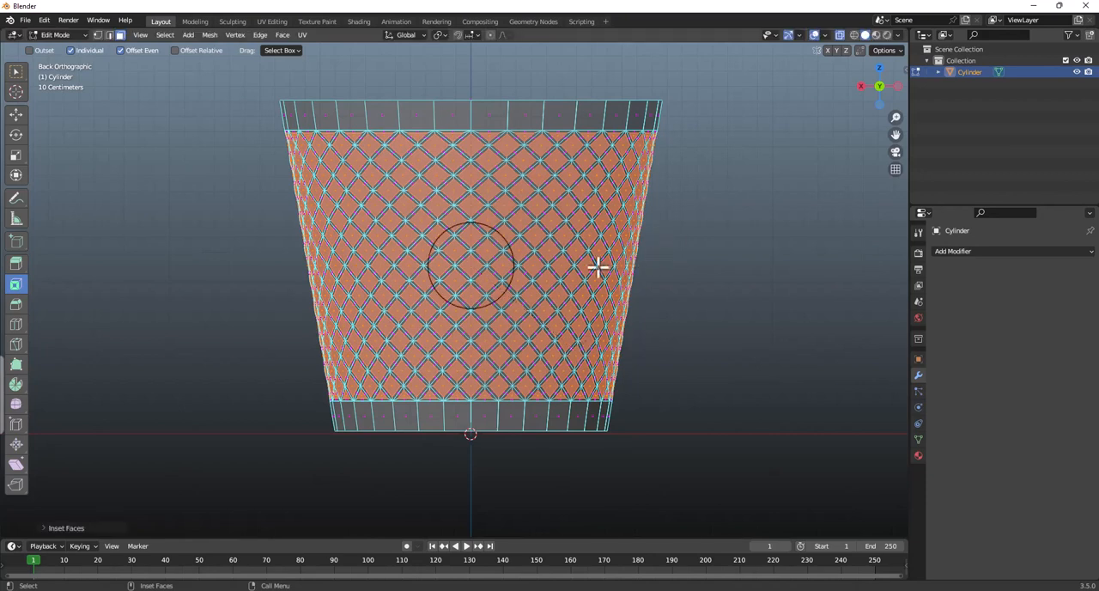
key("x")
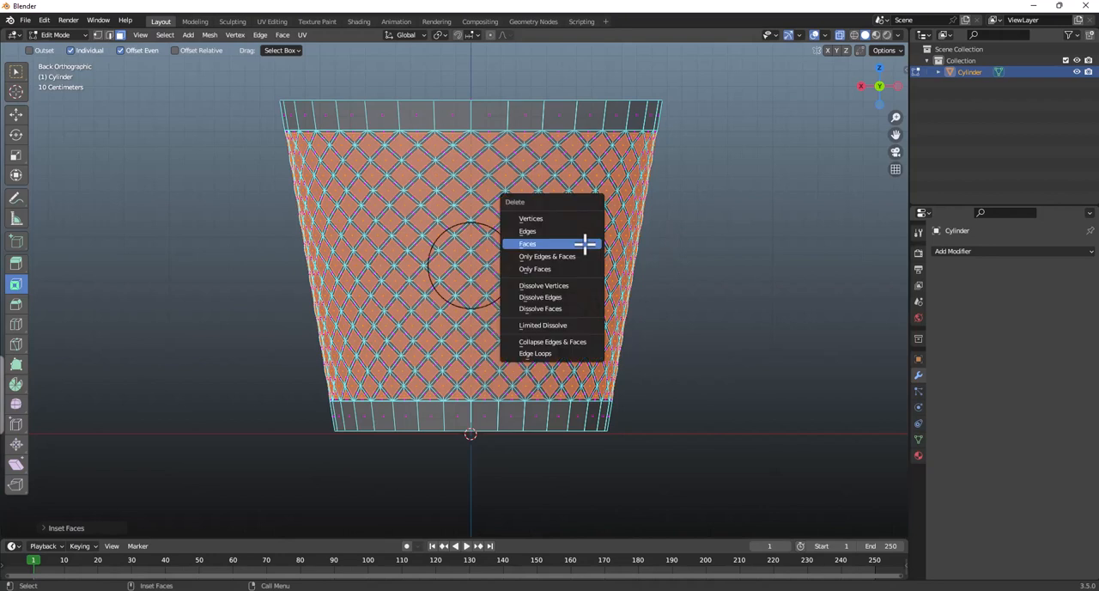
left_click(585, 244)
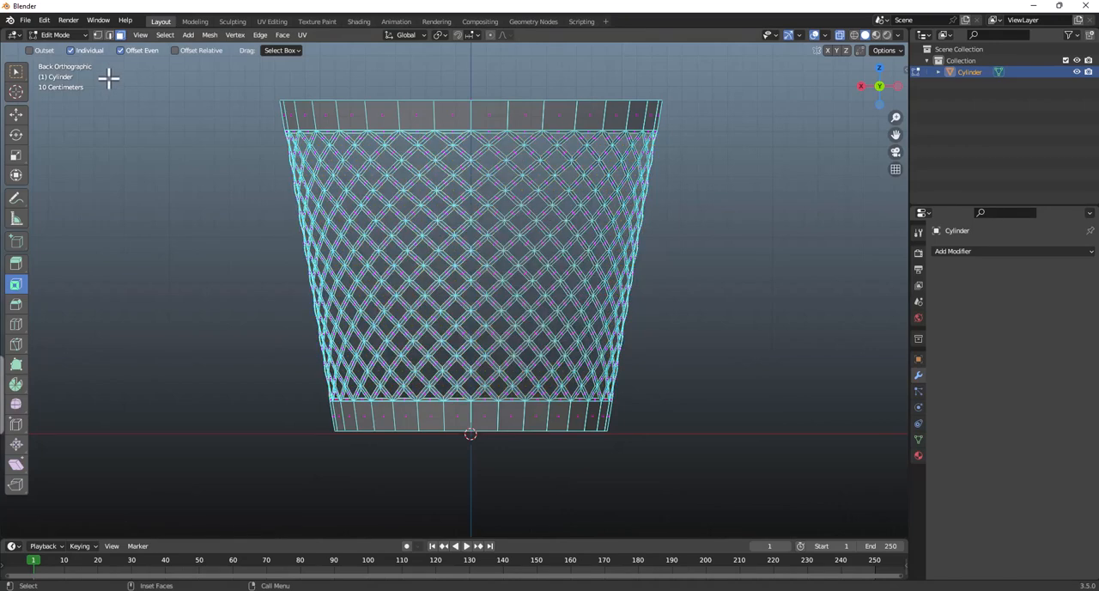
Return to Object Mode, deselect the basket, and turn off X-ray to examine the perforated side wall in perspective.
left_click(60, 35)
left_click(64, 45)
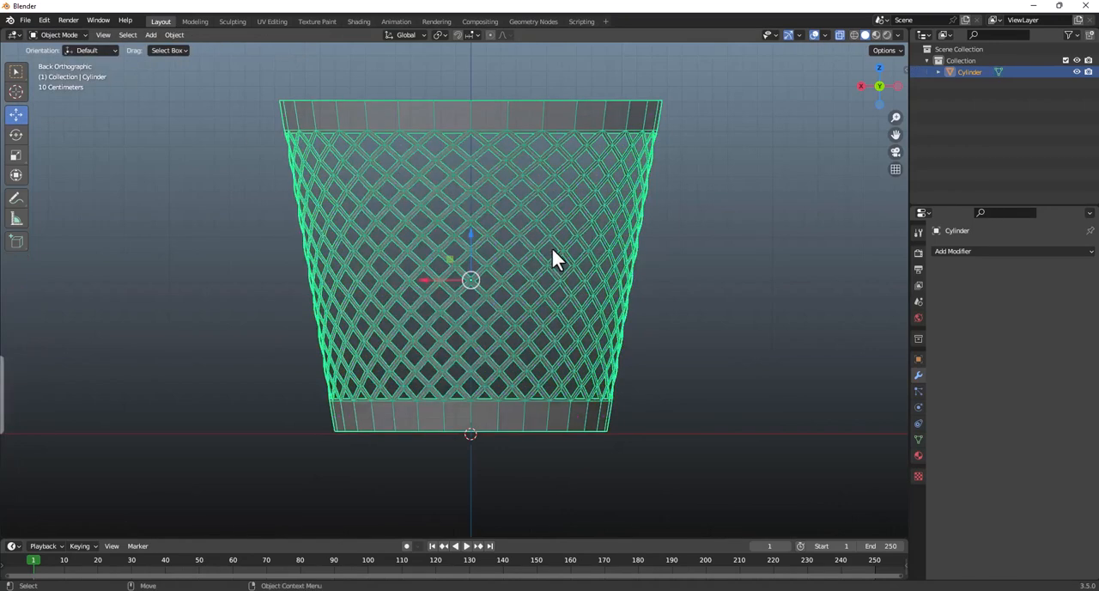
left_click(709, 276)
scroll(642, 234, "down", 4)
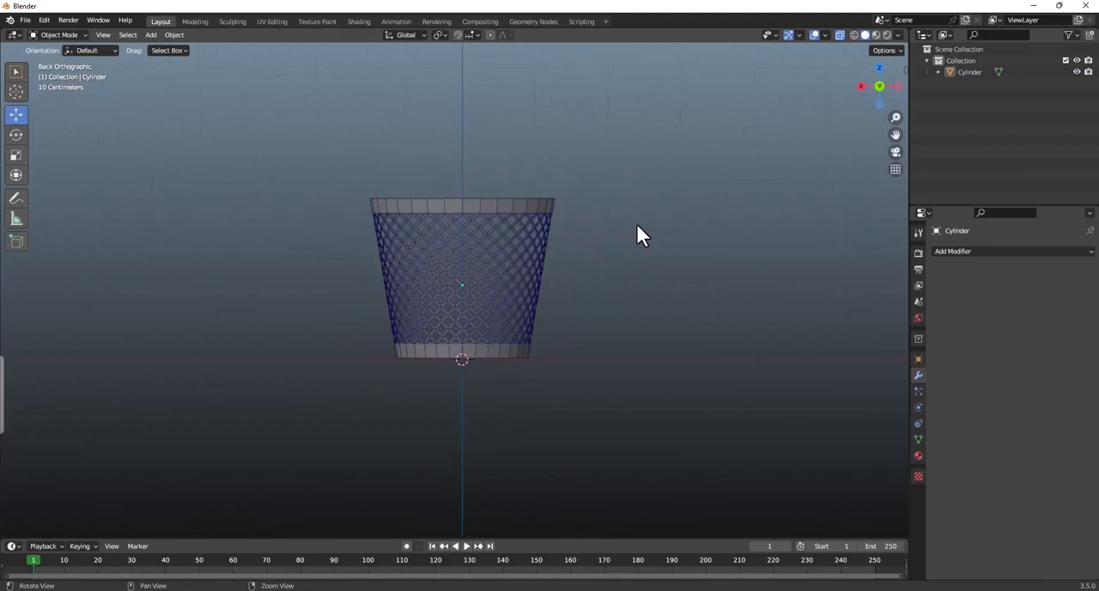
left_click(837, 35)
middle_click_drag(563, 224, 533, 279)
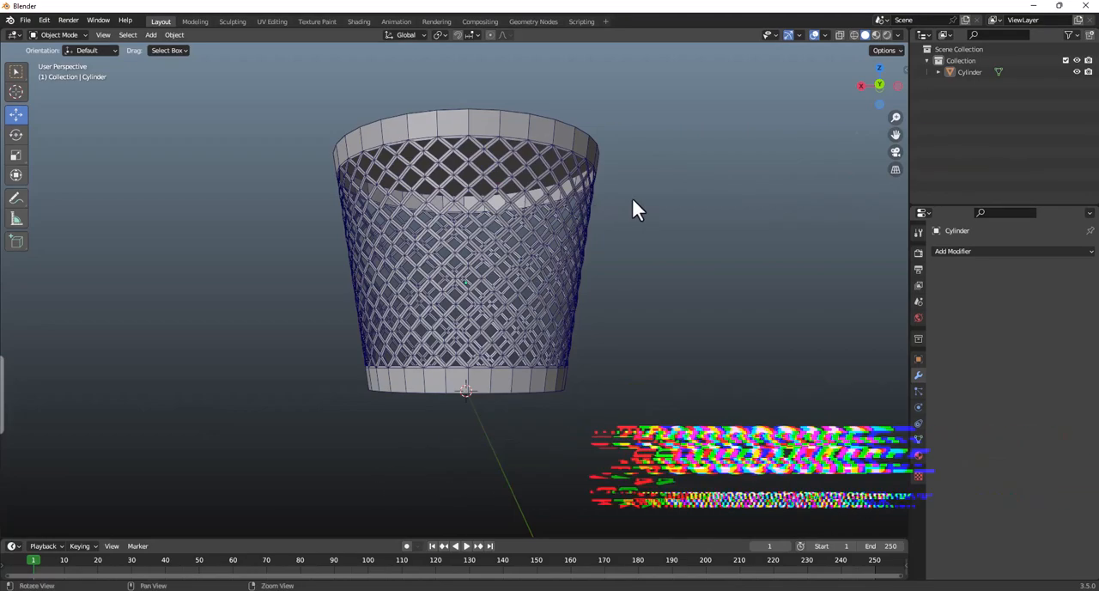
middle_click_drag(633, 209, 530, 289)
scroll(530, 289, "up", 3)
scroll(553, 266, "down", 5)
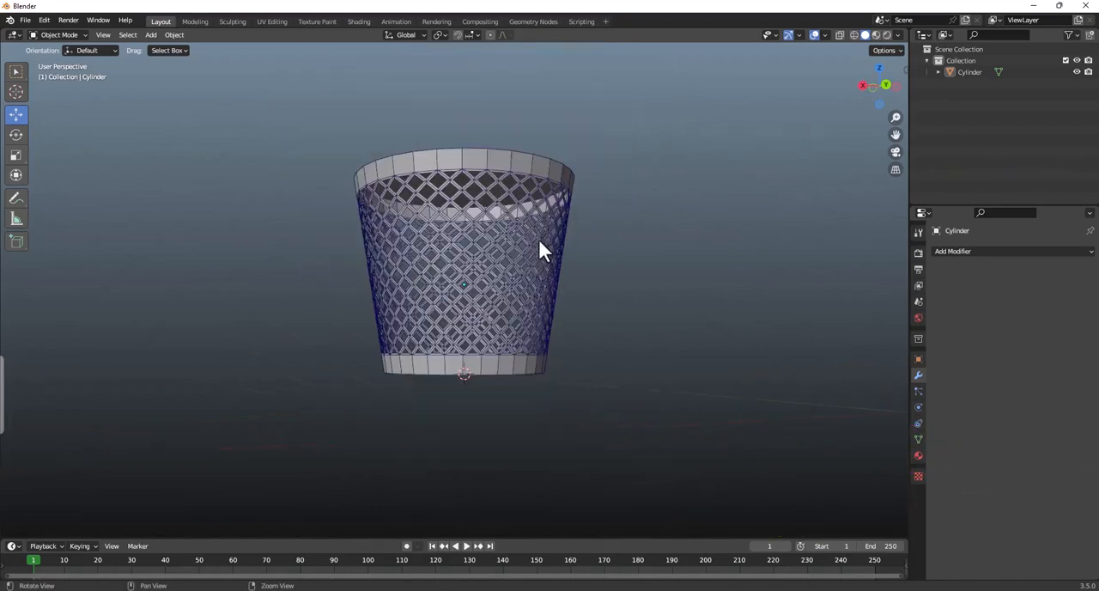
Select the basket, enter Edit Mode with face selection, and inset the closed top face by about 0.18 m.
middle_click_drag(540, 244, 448, 254)
left_click(480, 217)
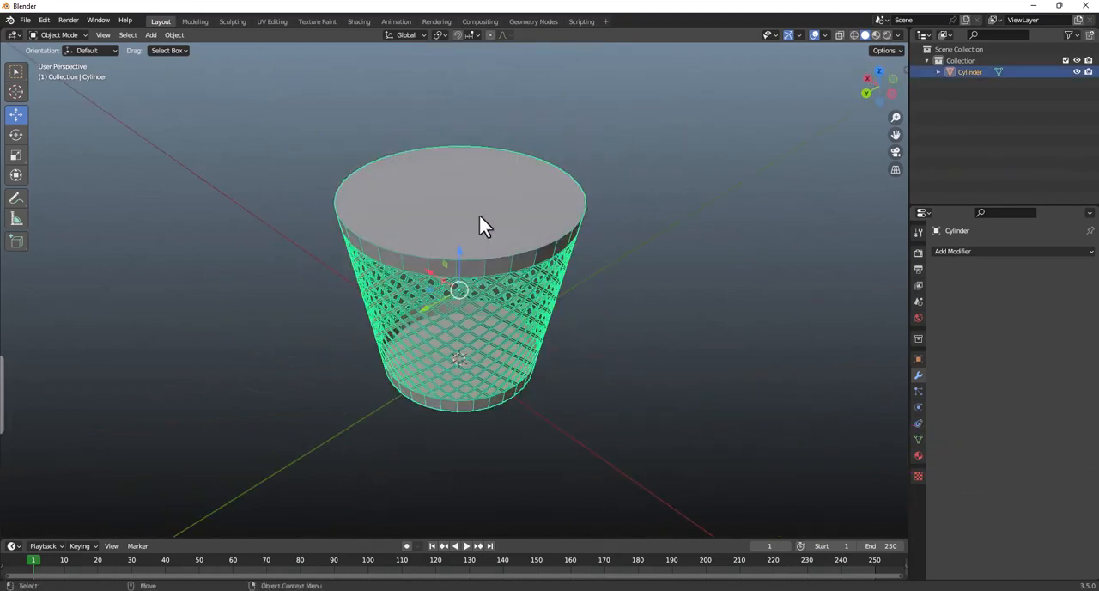
key("Tab")
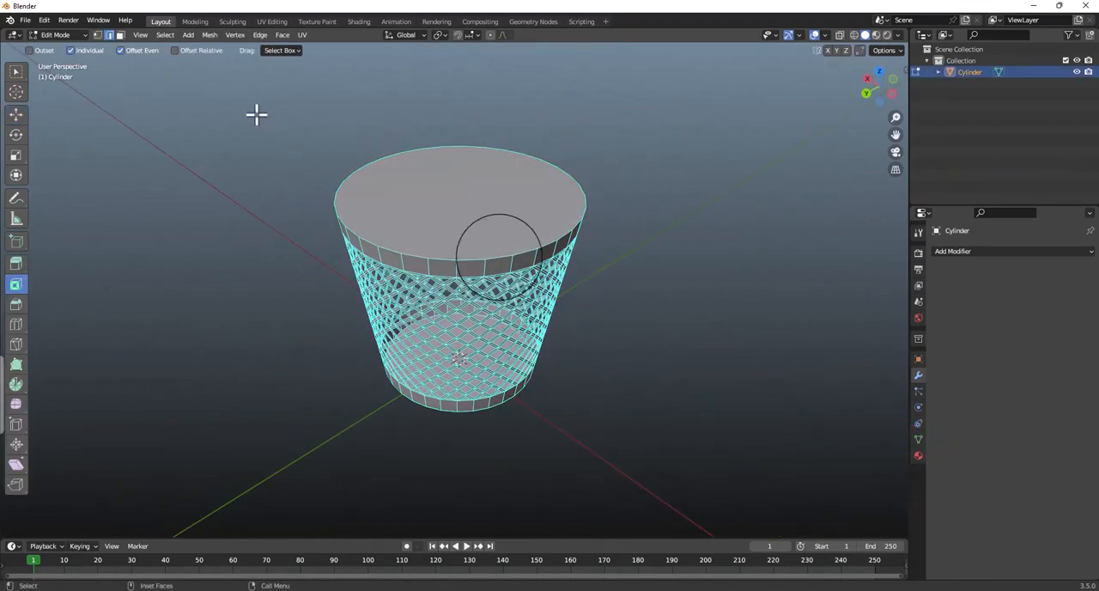
left_click(121, 35)
left_click(453, 196)
right_click(459, 192)
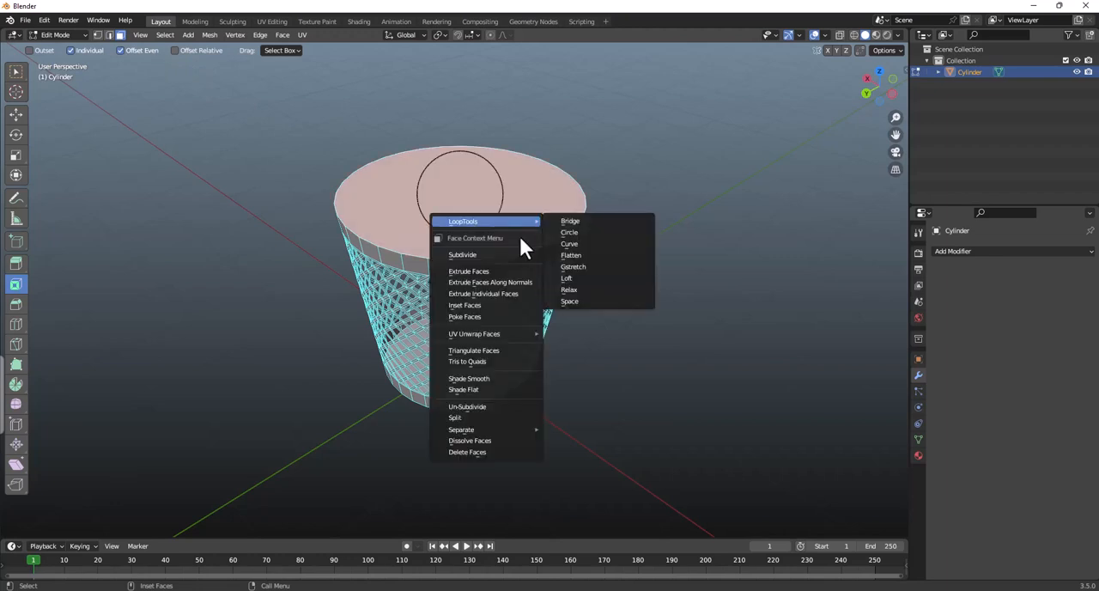
left_click(479, 305)
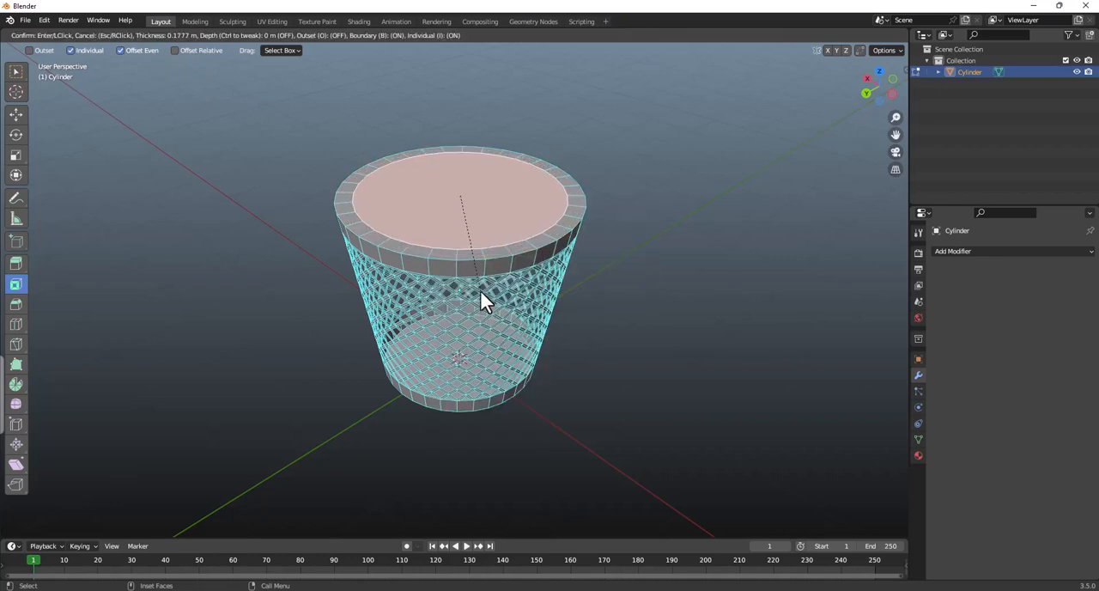
left_click(569, 217)
Extrude the inset top face and lower it vertically to about the lower edge of the rim band.
right_click(479, 219)
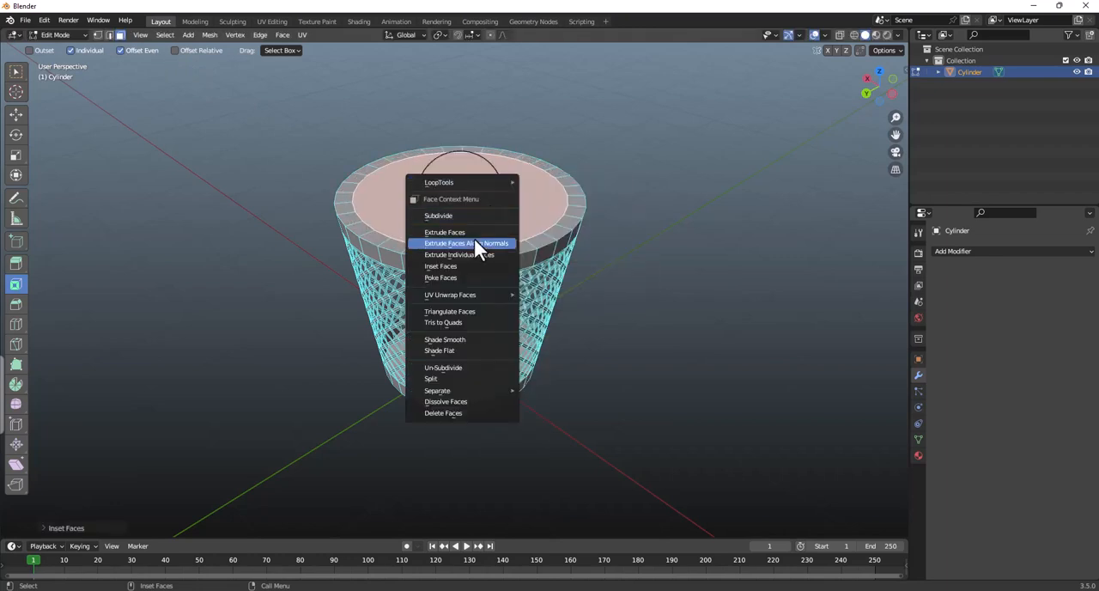
left_click(474, 232)
left_click(475, 233)
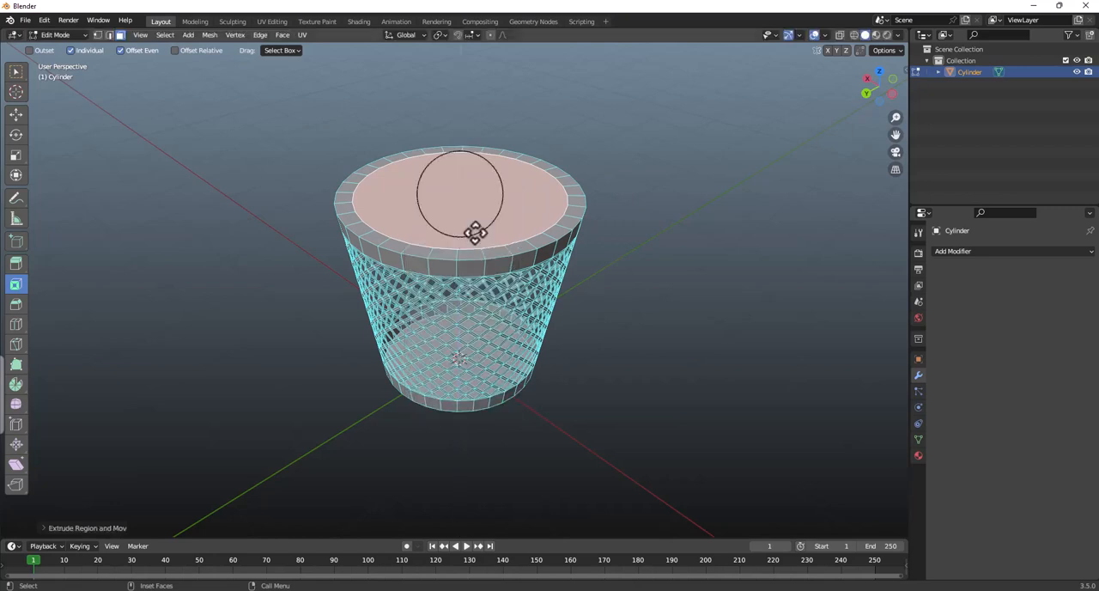
key("w")
left_click_drag(462, 146, 460, 163)
middle_click_drag(496, 204, 498, 159)
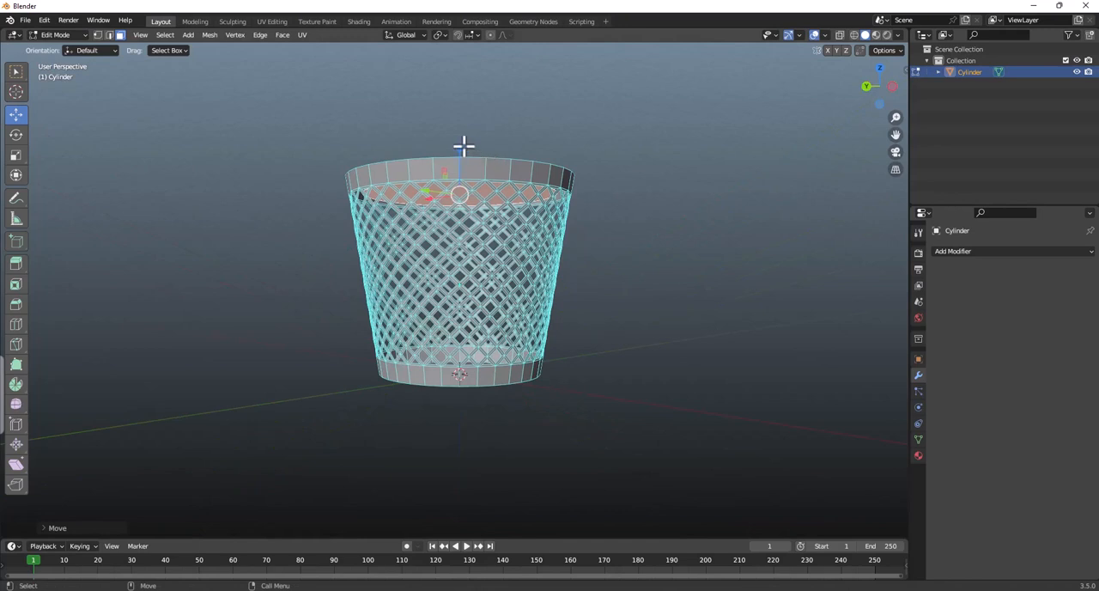
left_click_drag(464, 147, 478, 147)
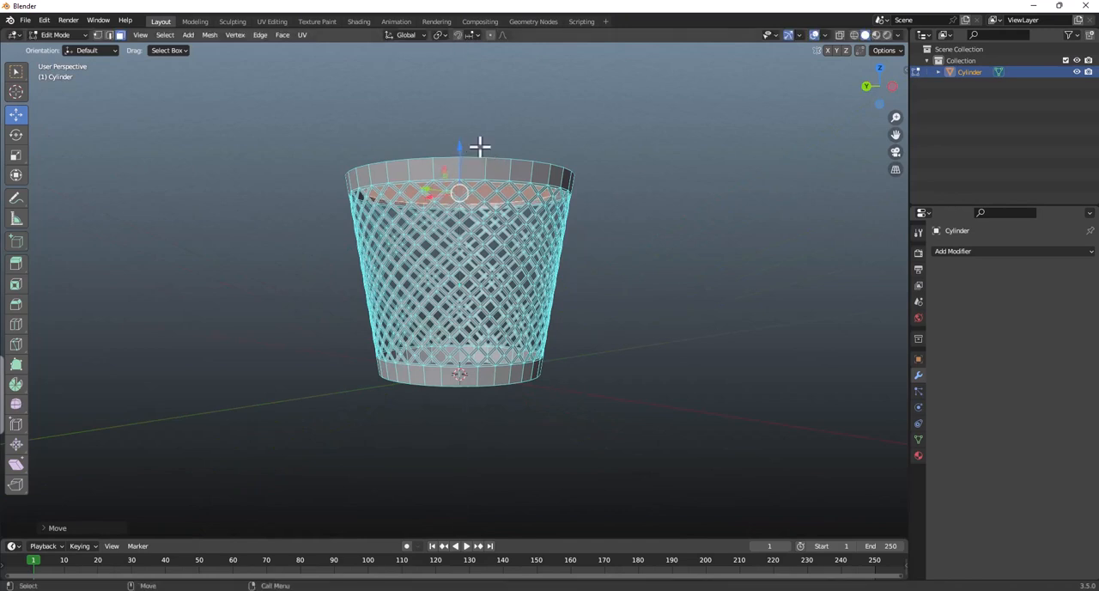
Delete the lowered inner face to open the basket's top.
middle_click_drag(478, 147, 501, 190)
key("x")
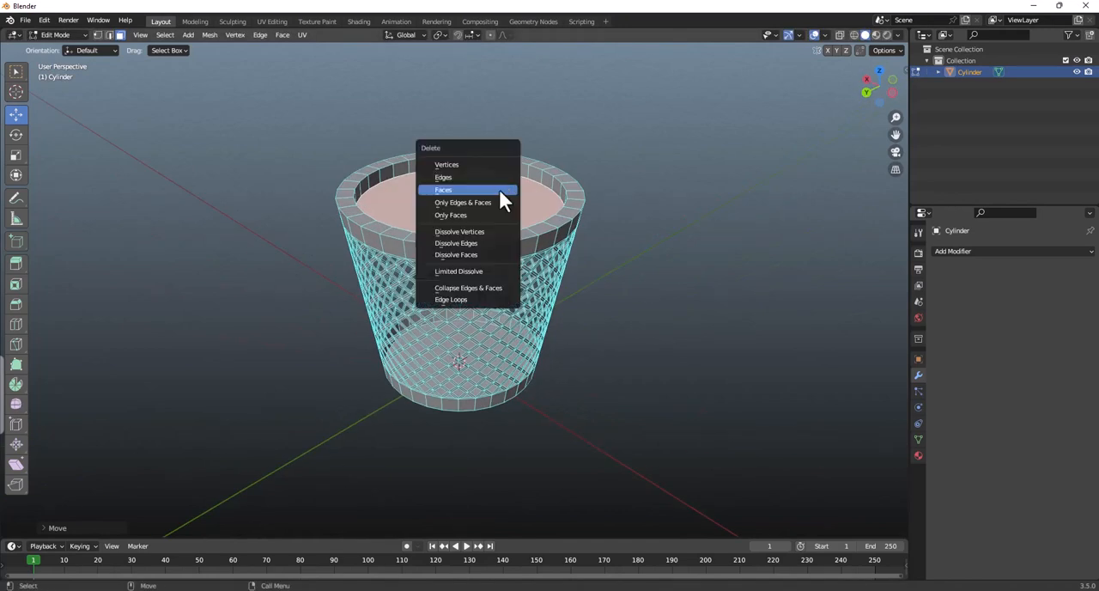
left_click(499, 190)
Select the basket's bottom face from below and inset it to leave a narrow ring around its edge.
middle_click_drag(588, 263, 610, 182)
left_click(502, 343)
right_click(461, 394)
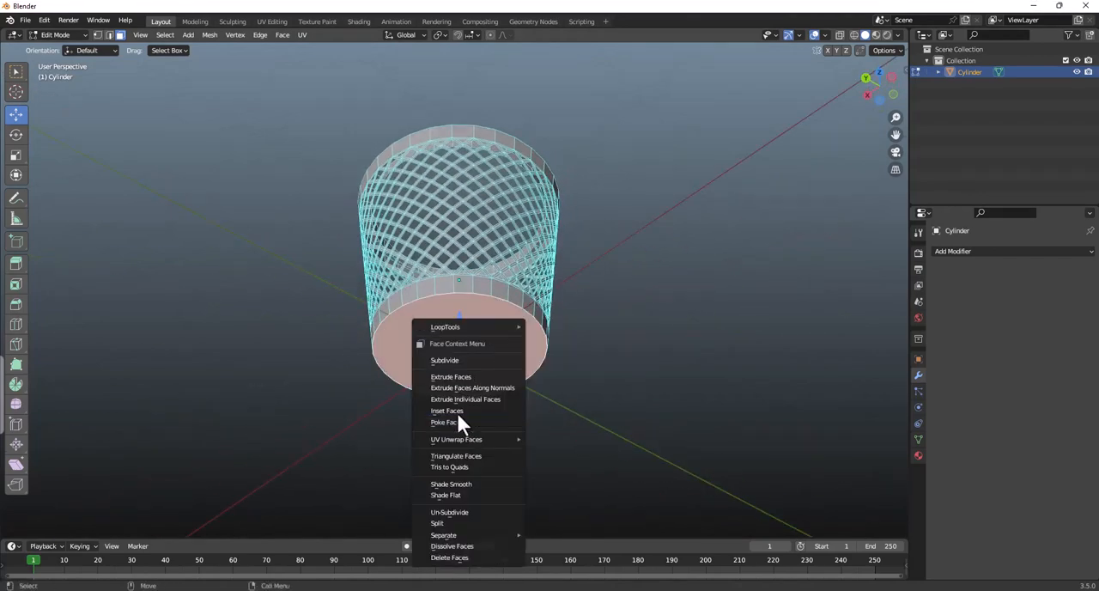
left_click(459, 410)
left_click(459, 388)
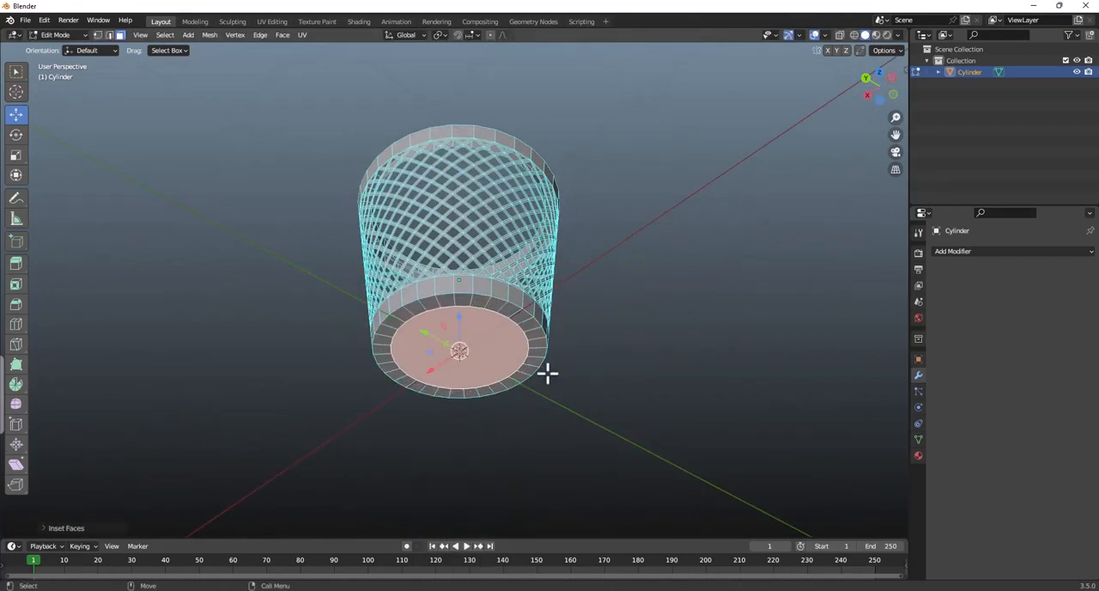
middle_click_drag(570, 379, 589, 270)
left_click(589, 270)
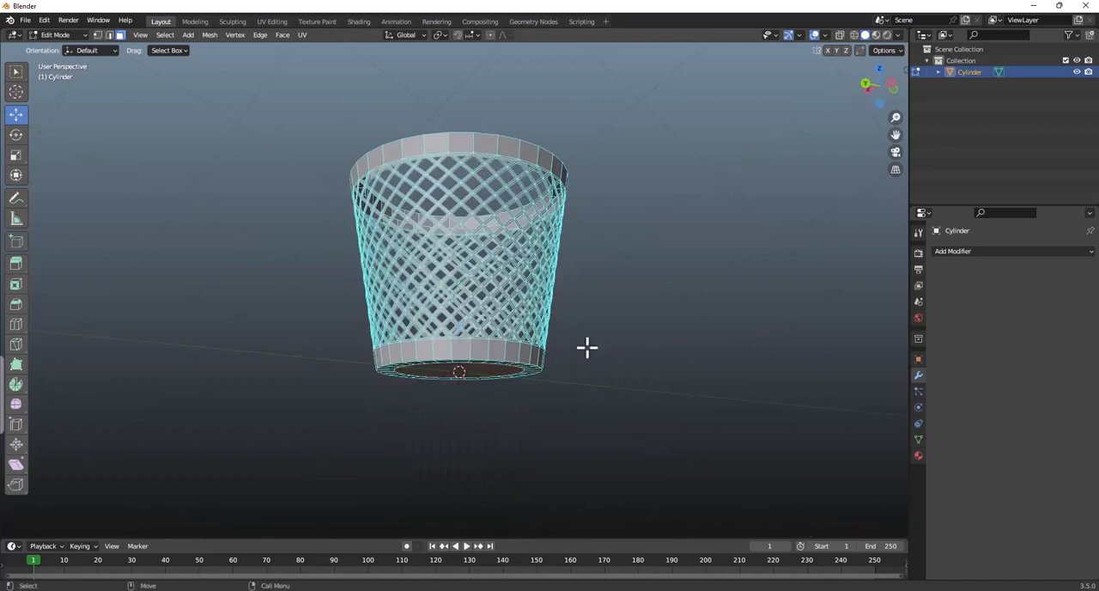
Return to Object Mode and examine the opened rim, lattice wall and base of the basket.
middle_click_drag(586, 346, 557, 355)
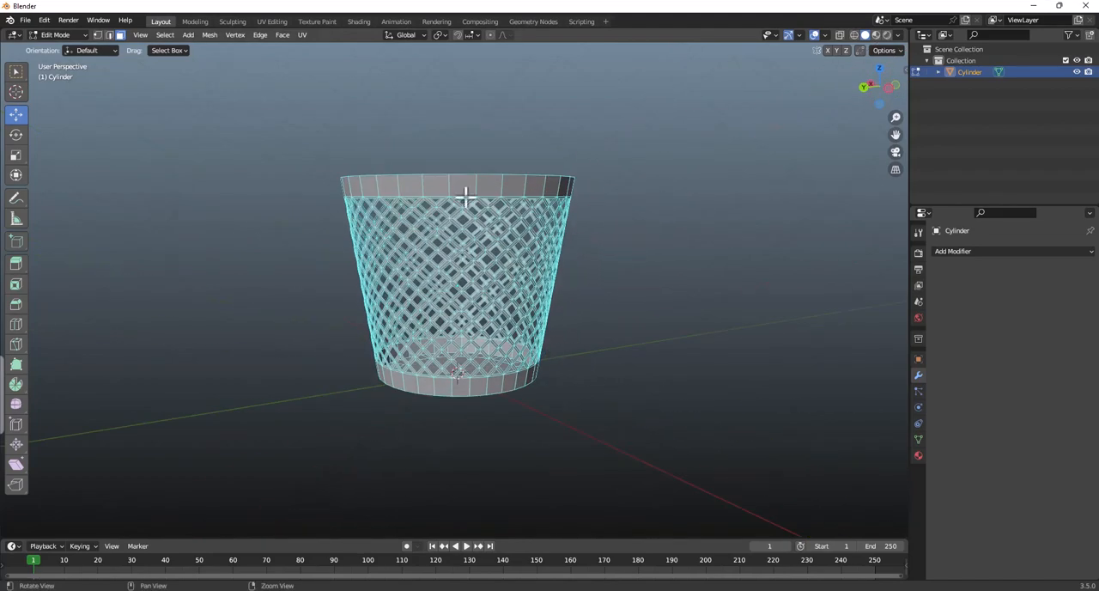
left_click(76, 37)
left_click(79, 48)
middle_click_drag(508, 147, 474, 260)
scroll(474, 259, "up", 6)
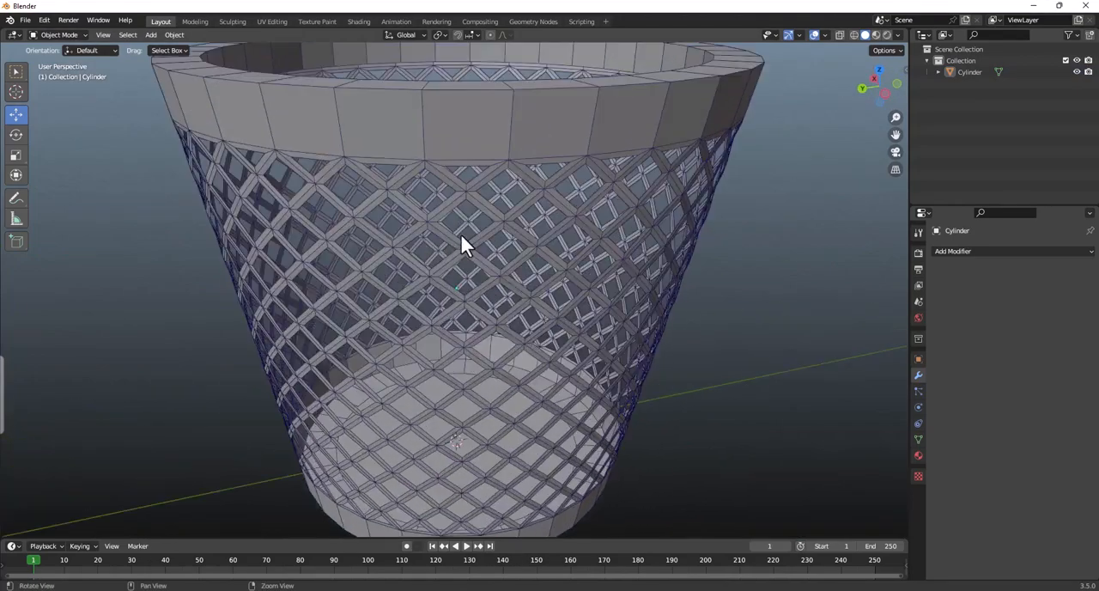
scroll(395, 238, "down", 5)
Select the basket and, in edge selection mode, select the edge loops around the top rim and the base's outer edge.
left_click(357, 296)
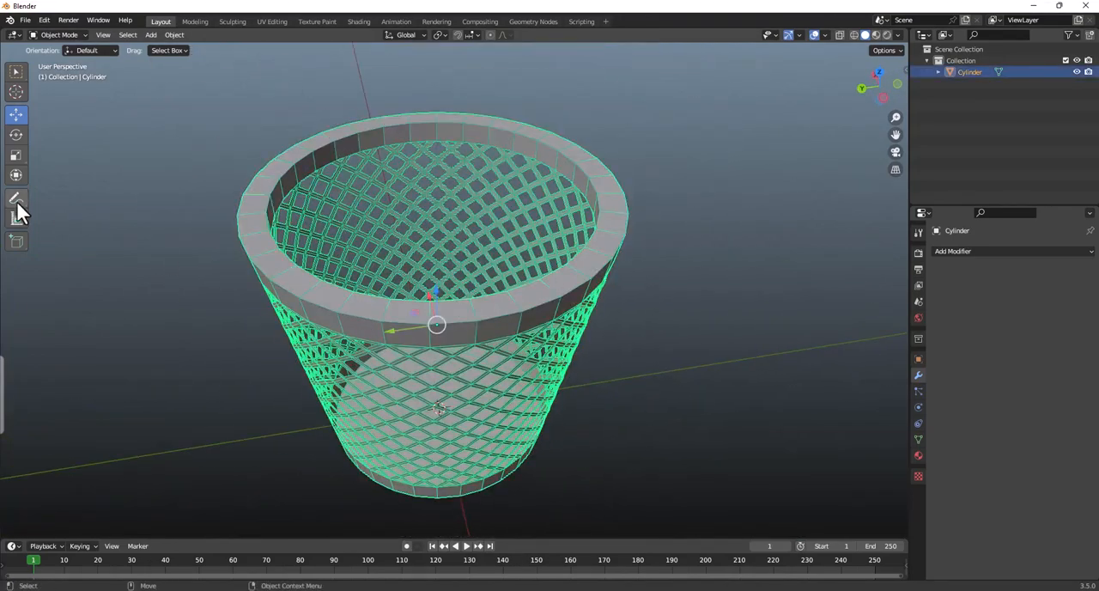
key("Tab")
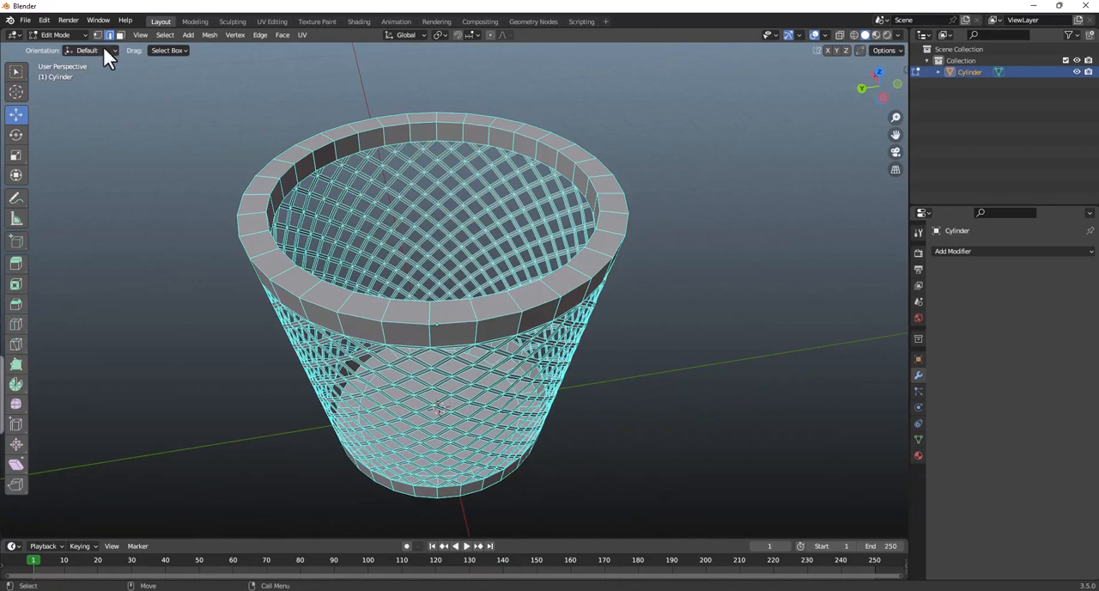
left_click(274, 243, "alt")
middle_click_drag(275, 243, 306, 245)
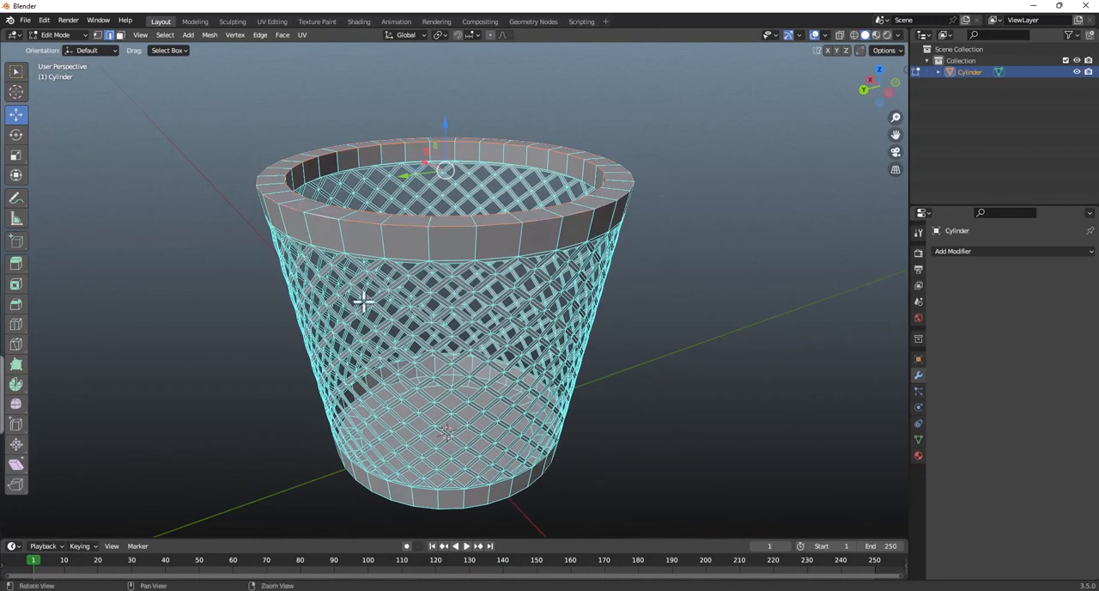
middle_click_drag(363, 299, 373, 206)
left_click(403, 285, "alt+shift")
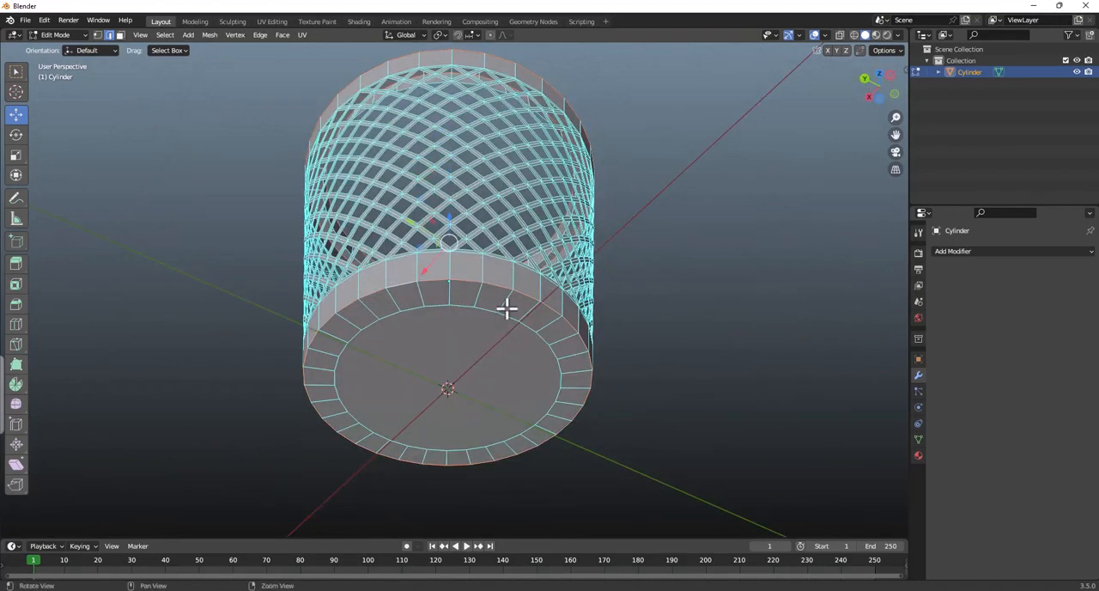
middle_click_drag(503, 309, 481, 331)
Bevel the selected rim and base edge loops with one segment and return to Object Mode.
left_click(16, 306)
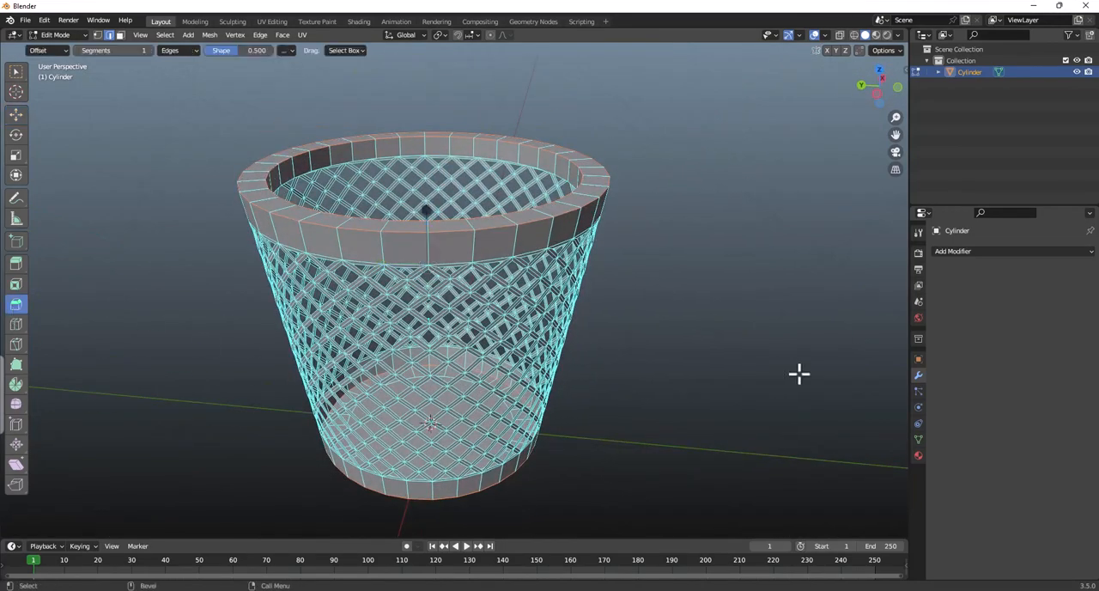
left_click_drag(798, 373, 803, 377)
left_click(54, 34)
left_click(53, 48)
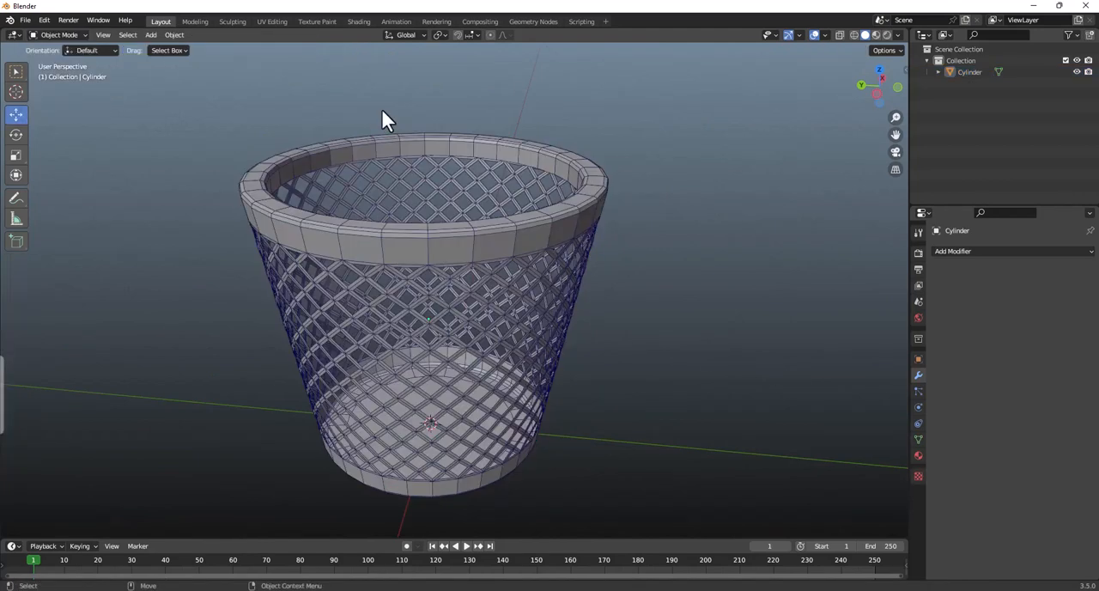
Select the basket and add a Subdivision Surface modifier to round the lattice holes.
scroll(417, 221, "down", 4)
middle_click_drag(417, 221, 455, 232)
left_click(456, 233)
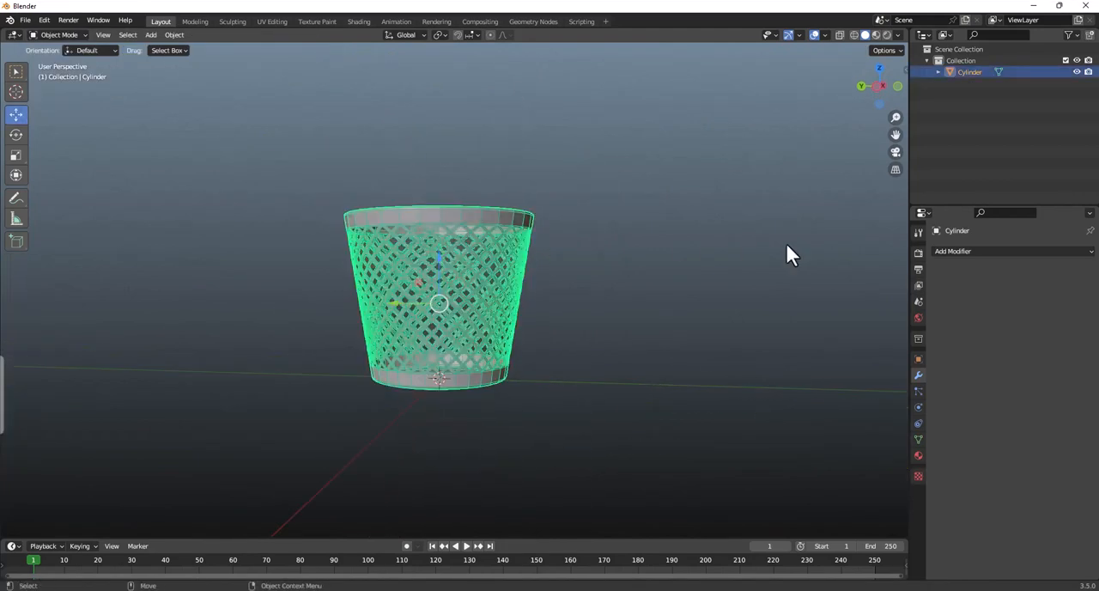
left_click(986, 250)
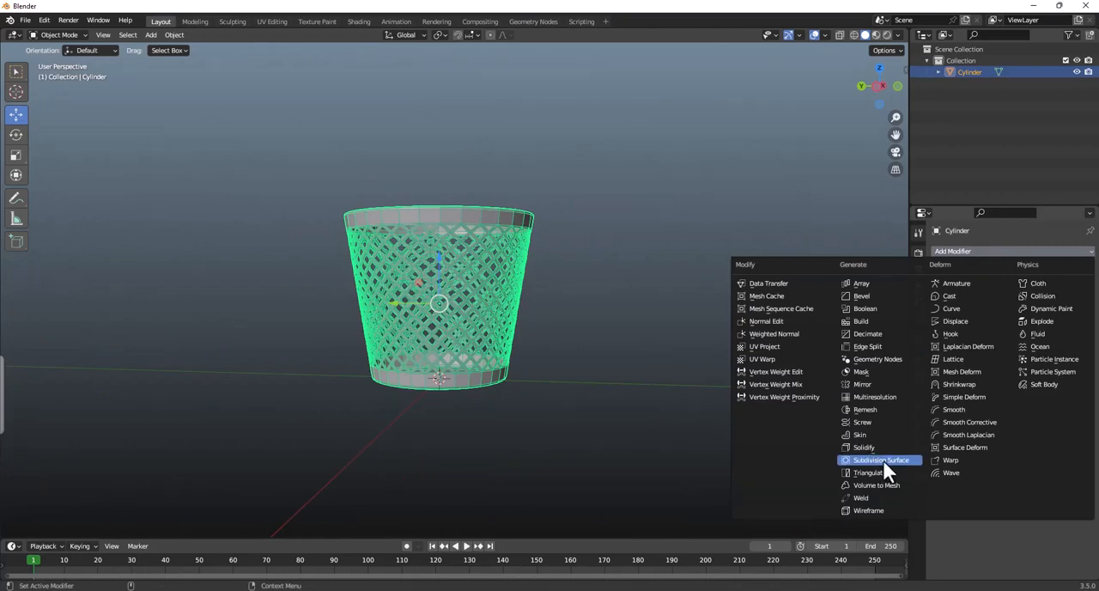
left_click(581, 285)
scroll(450, 249, "up", 2)
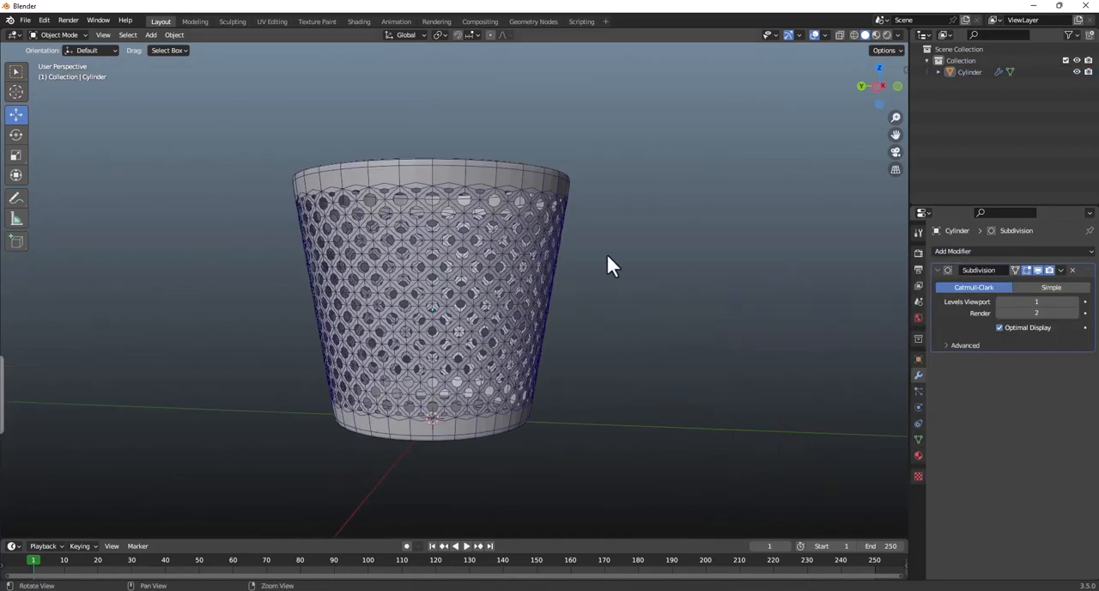
Apply Shade Smooth to the selected basket and deselect it.
middle_click_drag(606, 251, 580, 258)
left_click(464, 232)
scroll(435, 217, "up", 1)
right_click(459, 157)
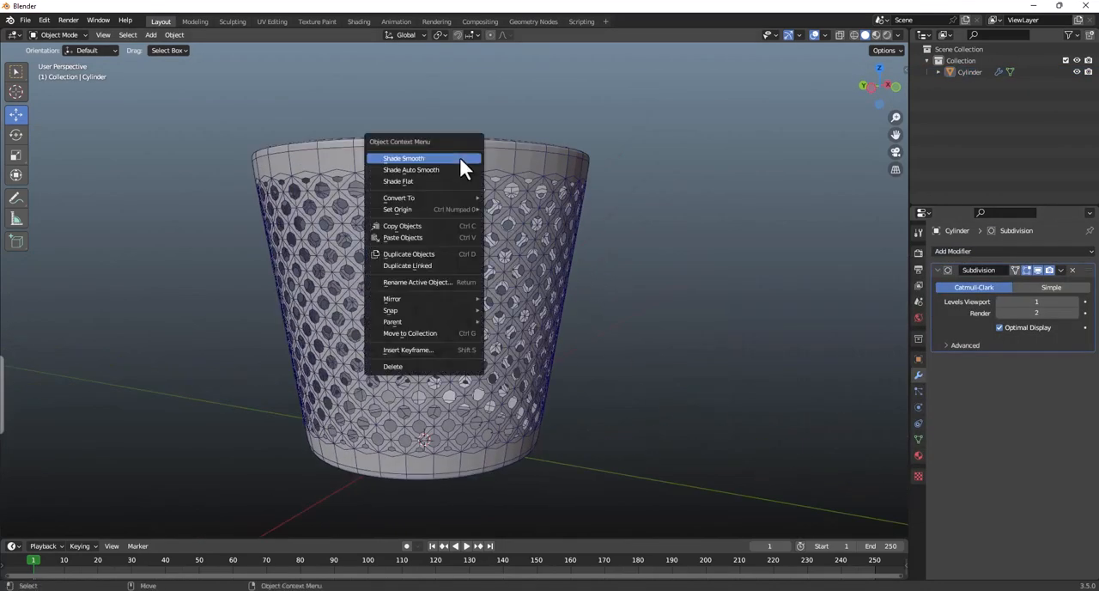
left_click(459, 158)
left_click(479, 161)
right_click(474, 165)
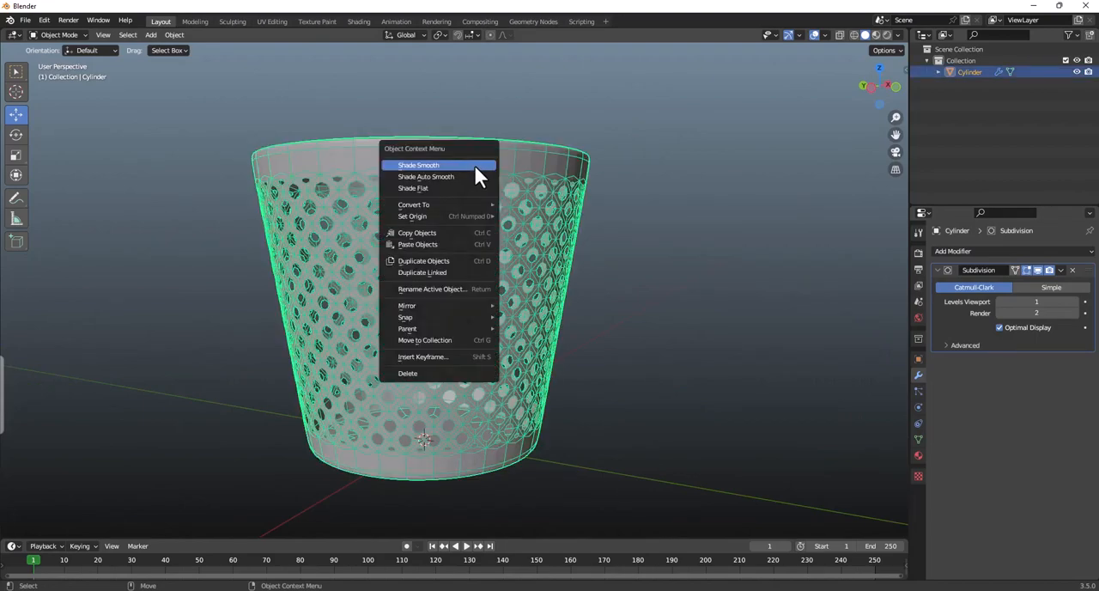
left_click(474, 165)
left_click(700, 229)
Set the Subdivision modifier's viewport levels to 2.
middle_click_drag(699, 228, 632, 226)
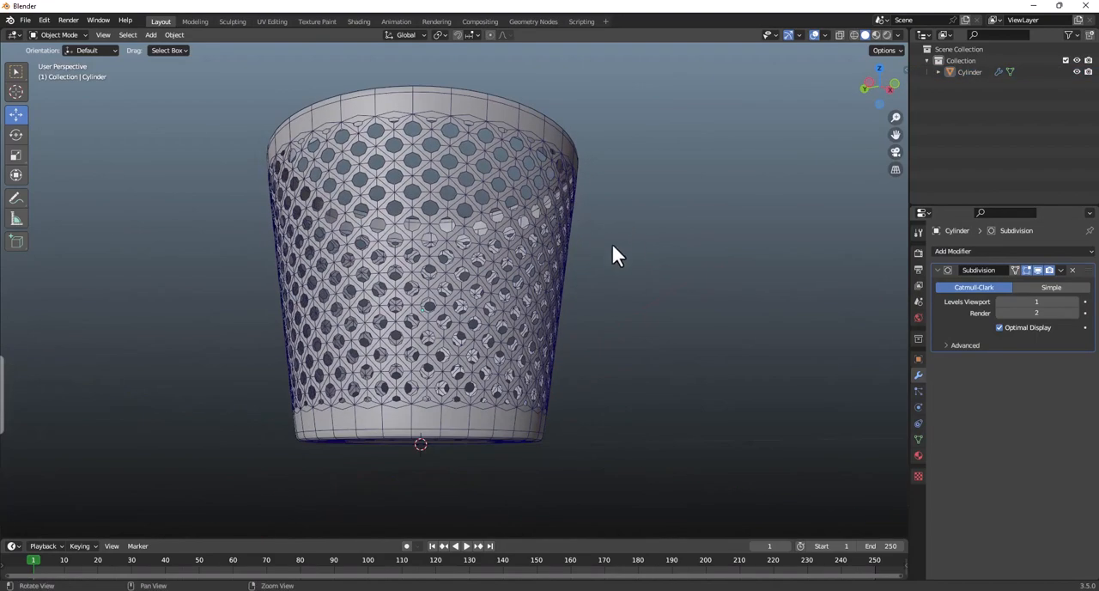
scroll(391, 116, "up", 3)
middle_click_drag(412, 162, 392, 273, "alt")
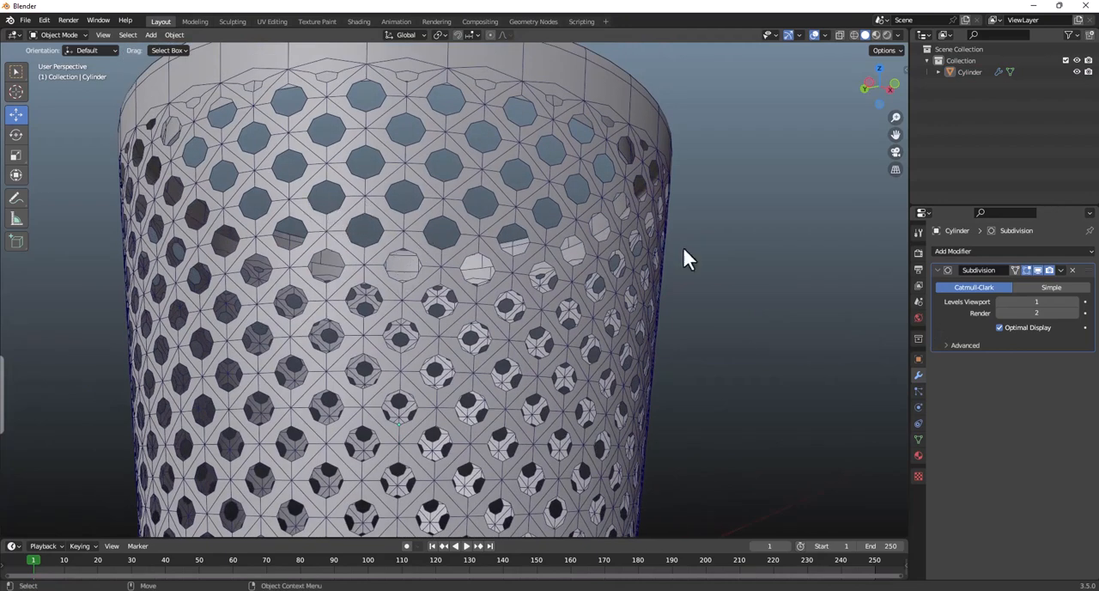
left_click(1075, 303)
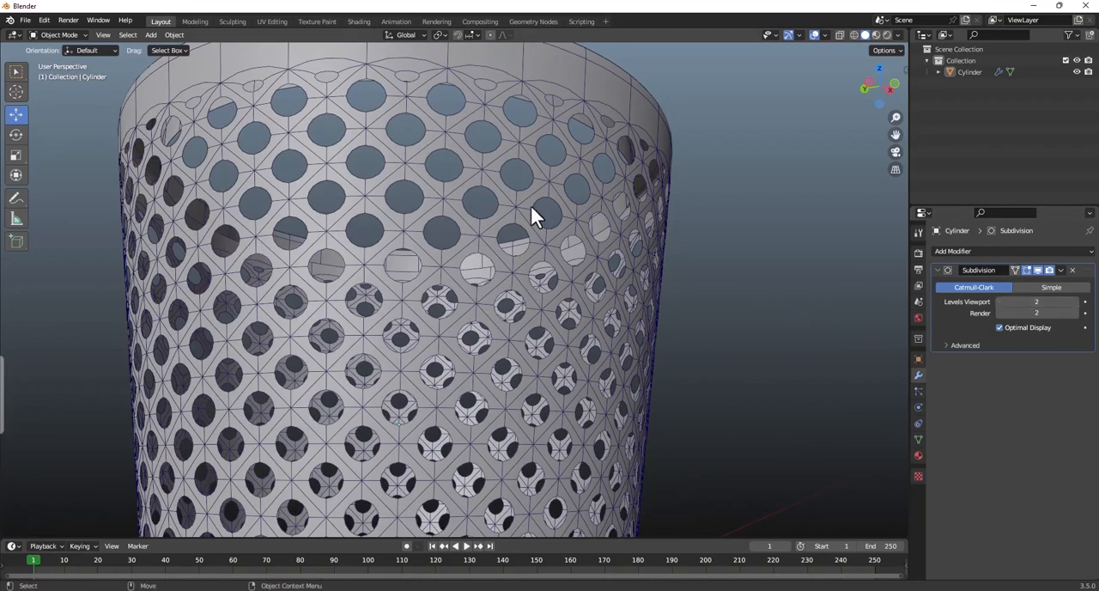
Hide the viewport overlays to examine the smoothed basket from several angles, restore the overlays, and reselect the basket.
scroll(530, 213, "down", 6)
middle_click_drag(490, 220, 459, 265)
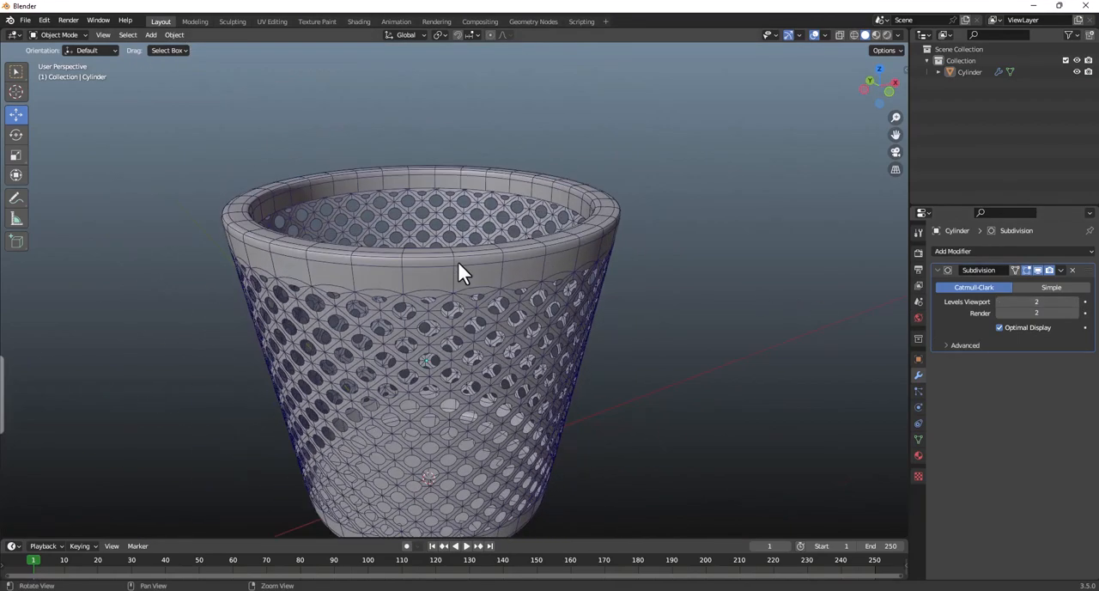
scroll(472, 270, "down", 3)
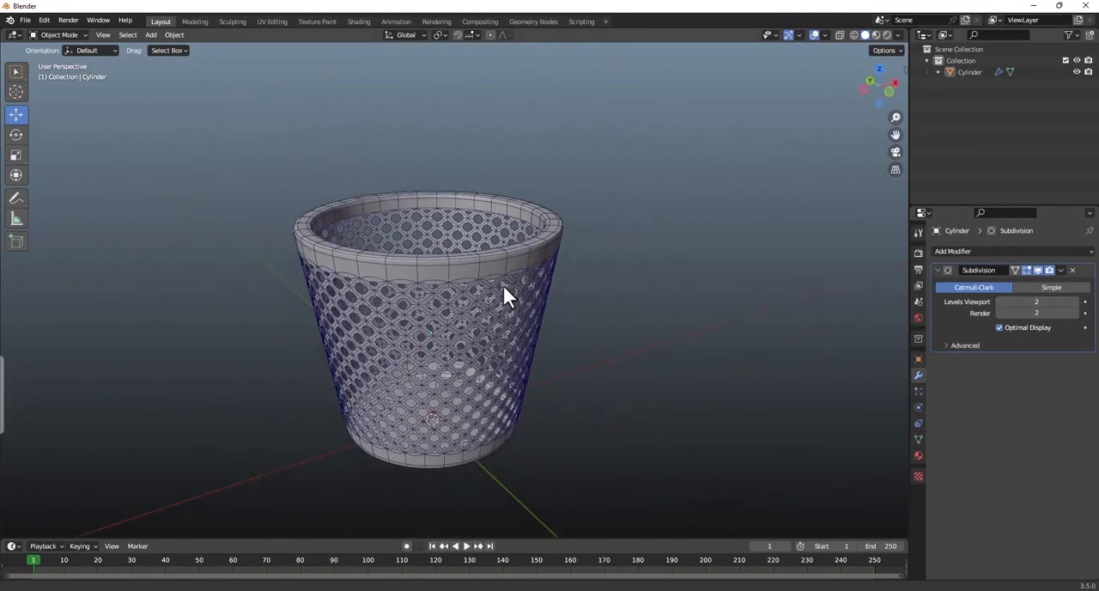
left_click(813, 34)
middle_click_drag(618, 292, 584, 335)
scroll(593, 230, "down", 3)
middle_click_drag(593, 231, 520, 252)
scroll(515, 280, "up", 3)
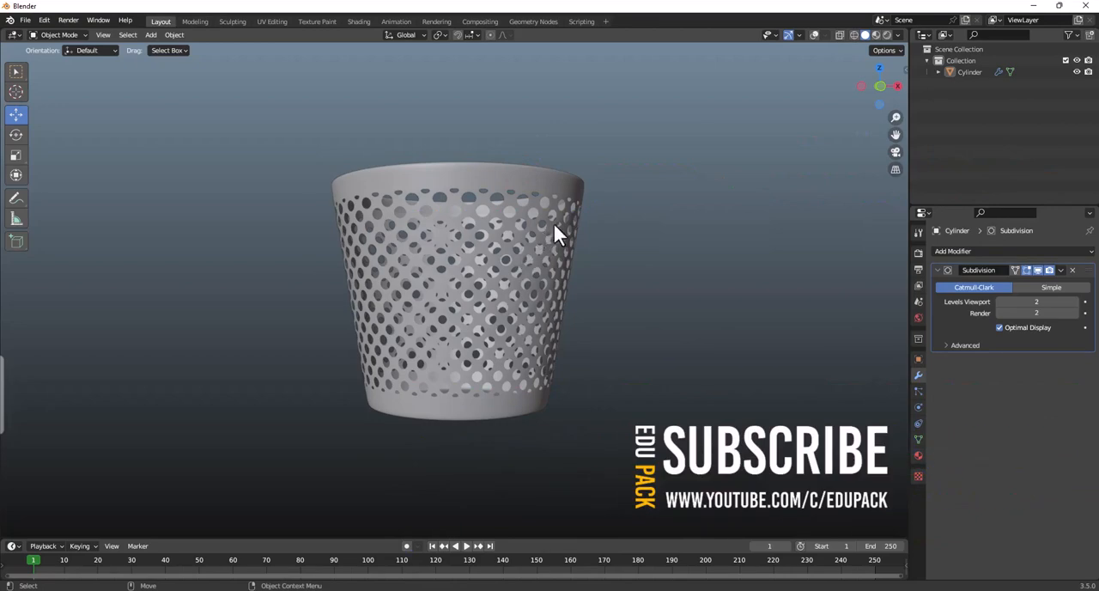
left_click(813, 35)
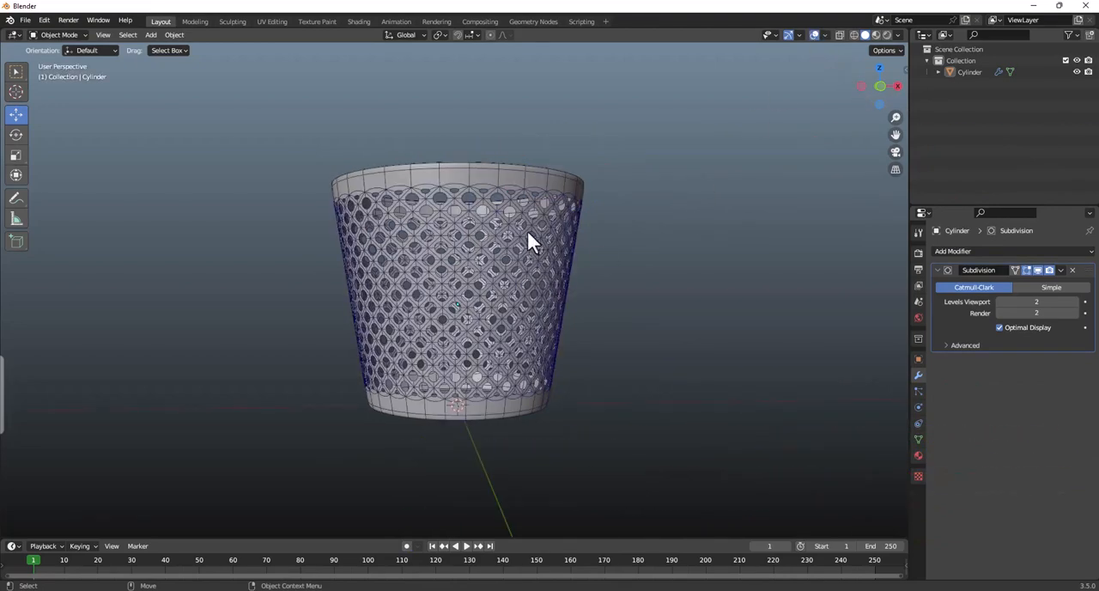
left_click(513, 194)
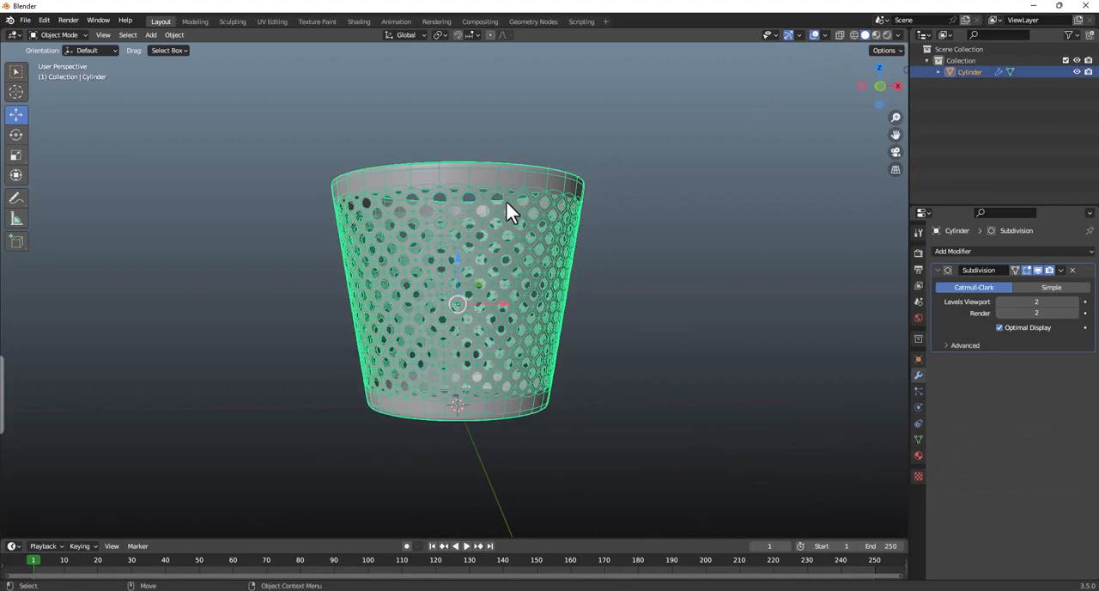